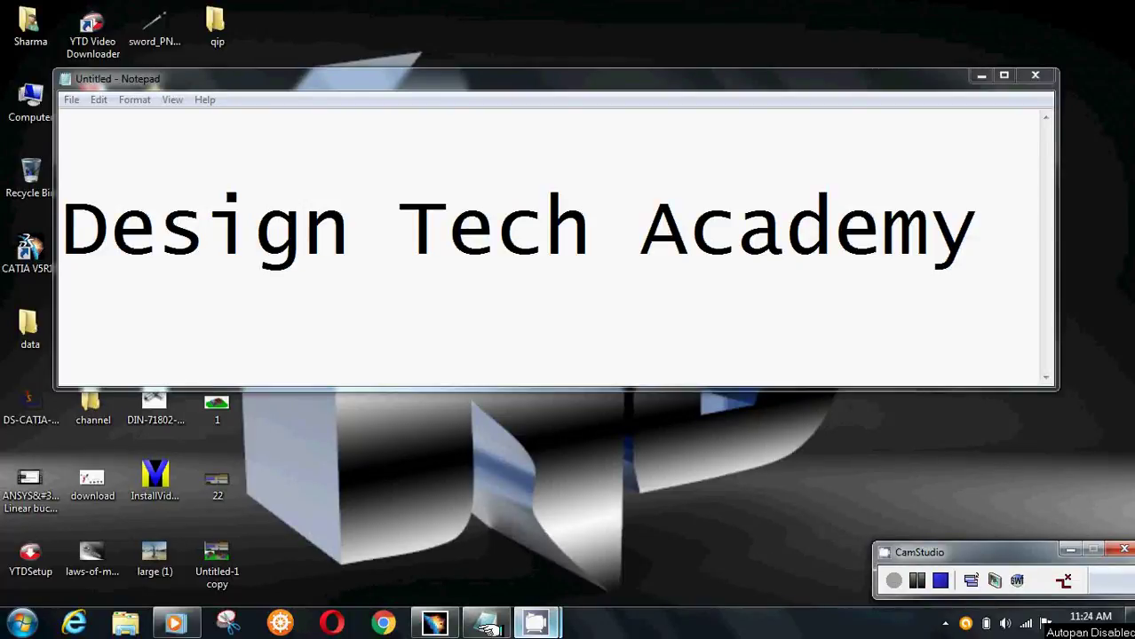
- Restore the CATIA V5 window over the 'Design Tech Academy' Notepad note
{"action": "mouse_move", "coordinate": [441, 619]}
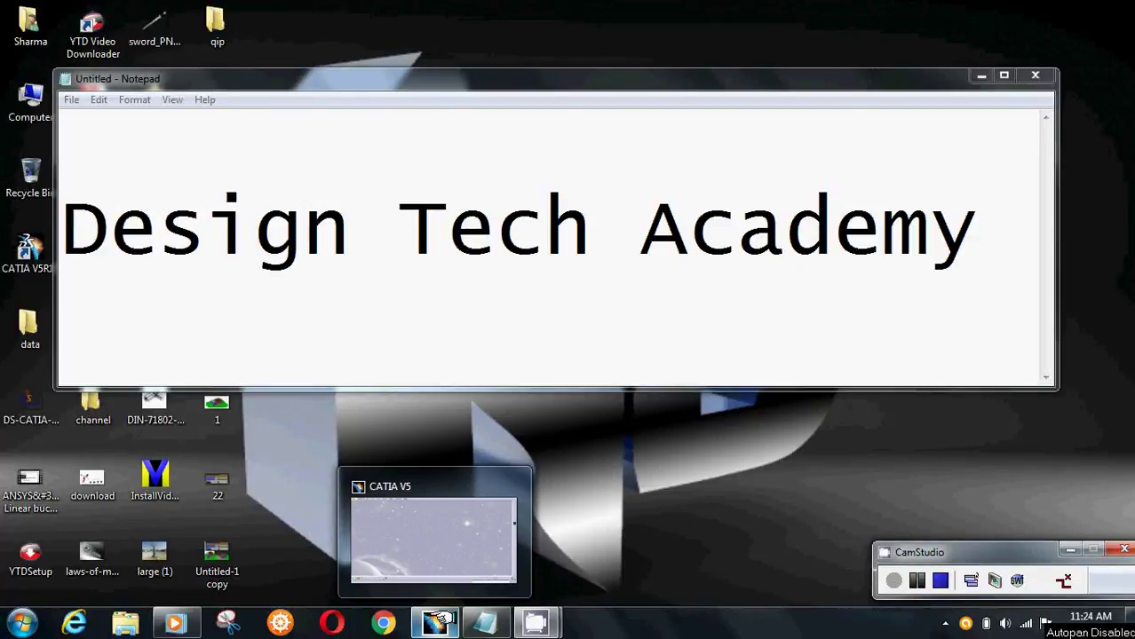
{"action": "left_click", "coordinate": [437, 621]}
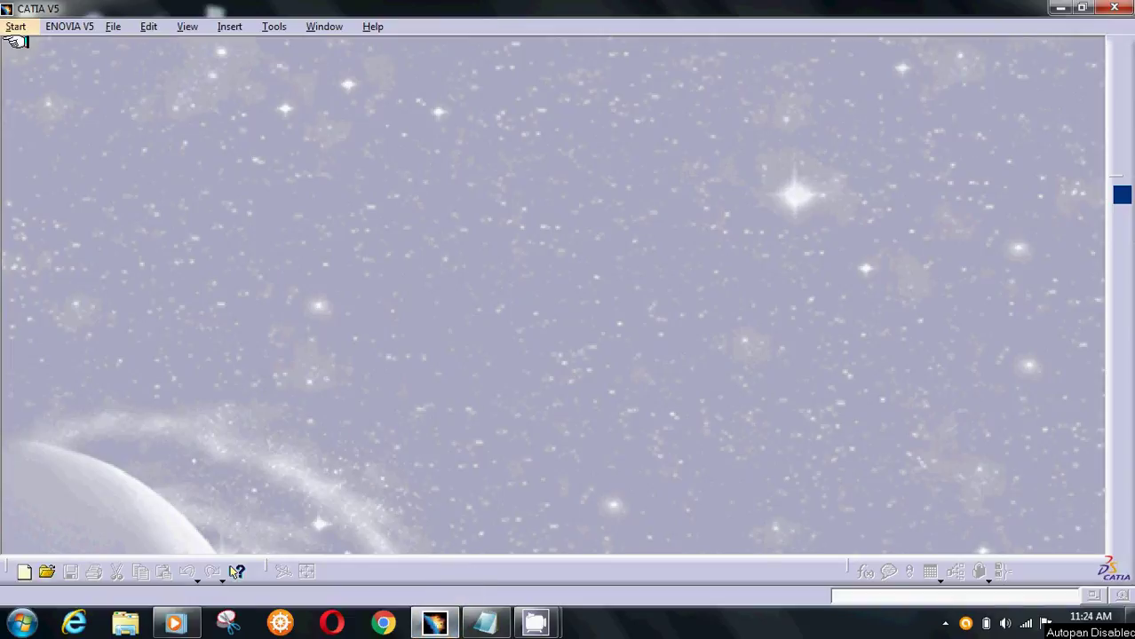
- Create a new Wireframe and Surface Design part named 'helmet'
{"action": "left_click", "coordinate": [15, 26]}
{"action": "mouse_move", "coordinate": [36, 64]}
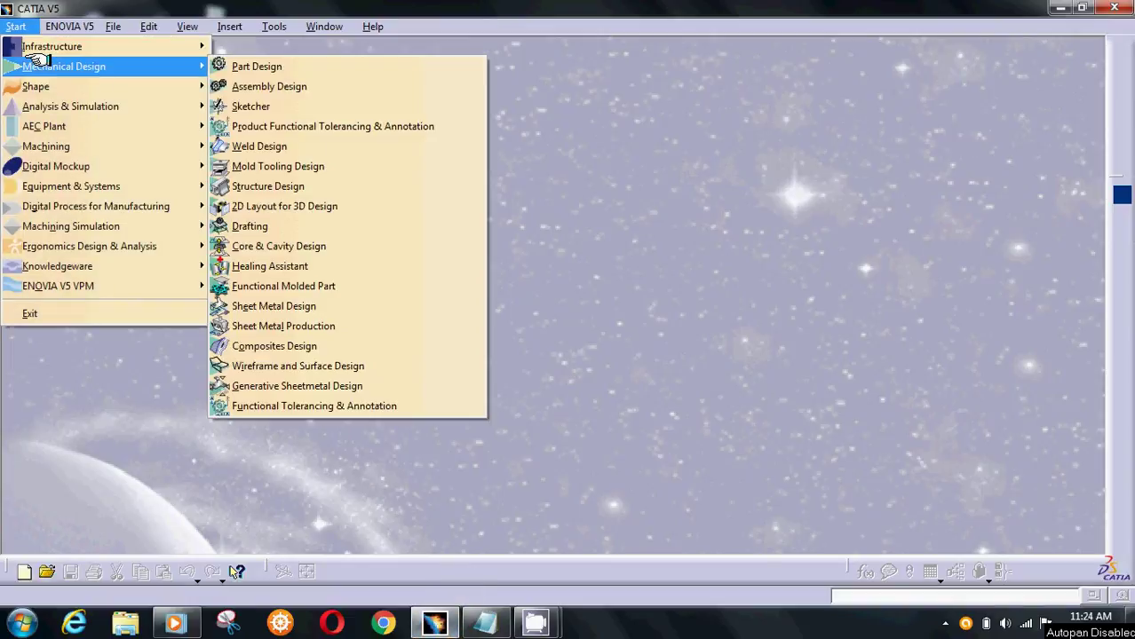
{"action": "left_click", "coordinate": [315, 365]}
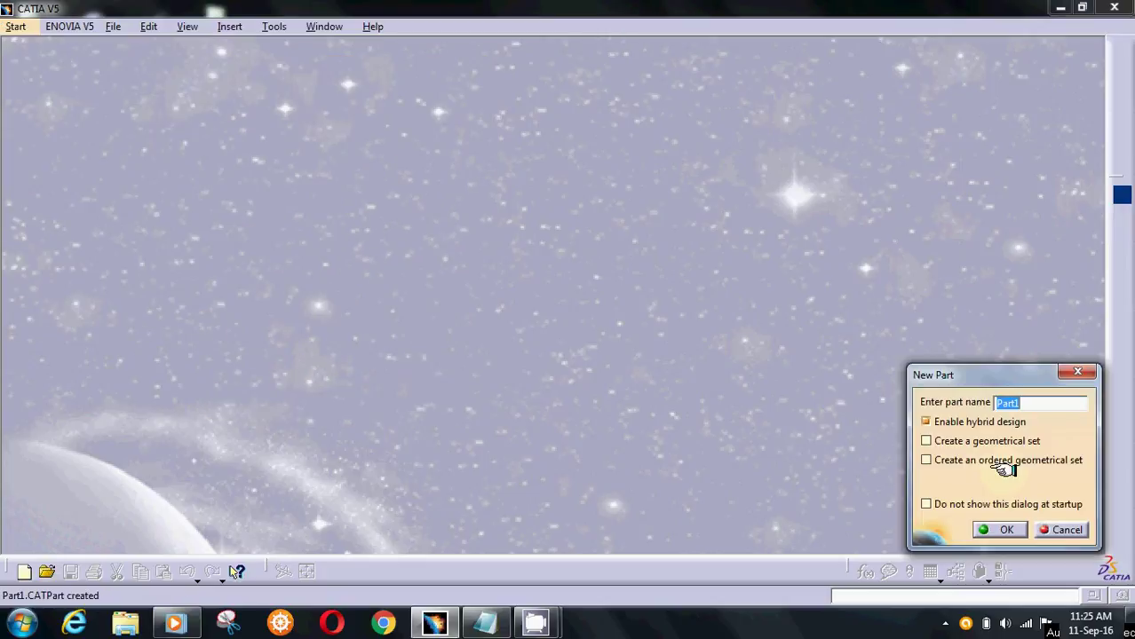
{"action": "type", "text": "helmet"}
{"action": "key", "text": "Return"}
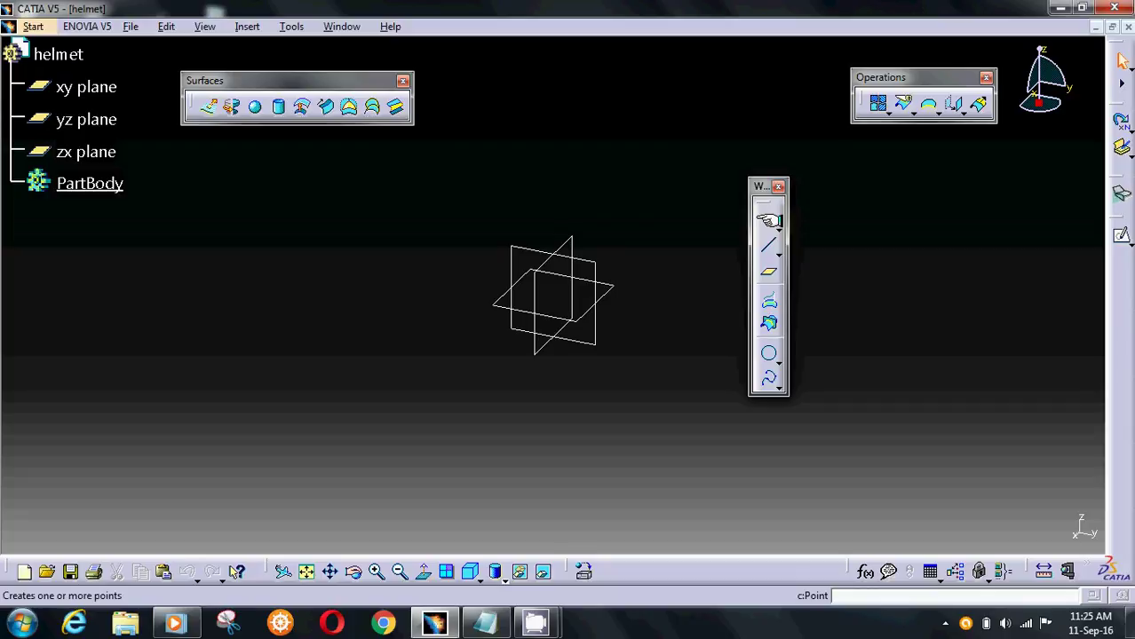
- Create Point.1 by coordinates at X 0 mm, Y 50 mm, Z 50 mm
{"action": "left_click", "coordinate": [769, 221]}
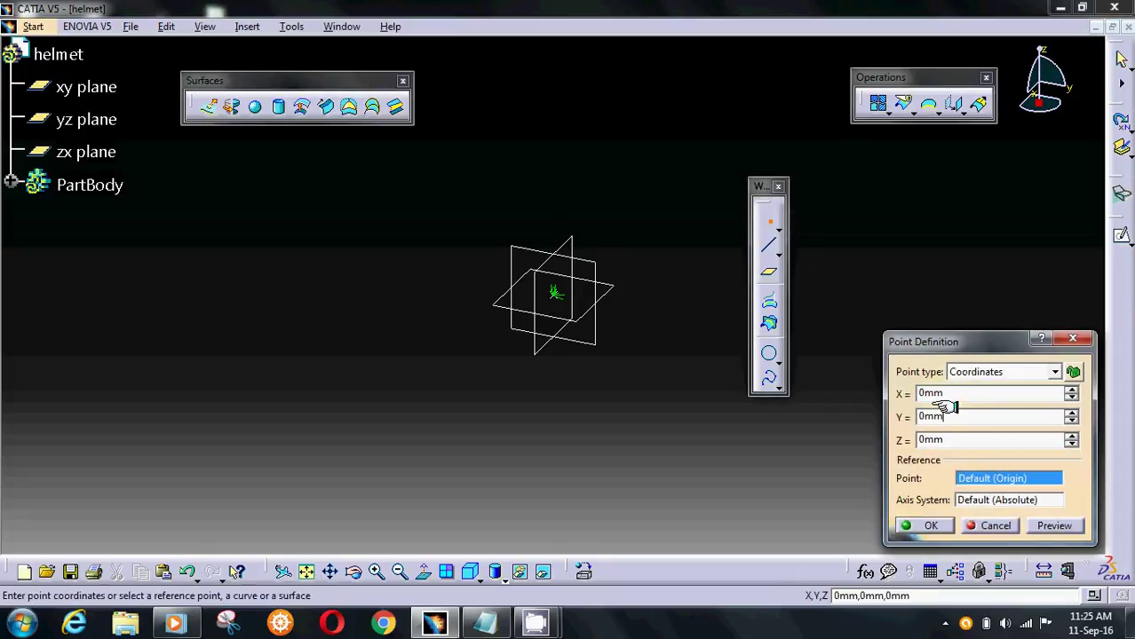
{"action": "left_click", "coordinate": [953, 417]}
{"action": "double_click", "coordinate": [953, 418]}
{"action": "type", "text": "50"}
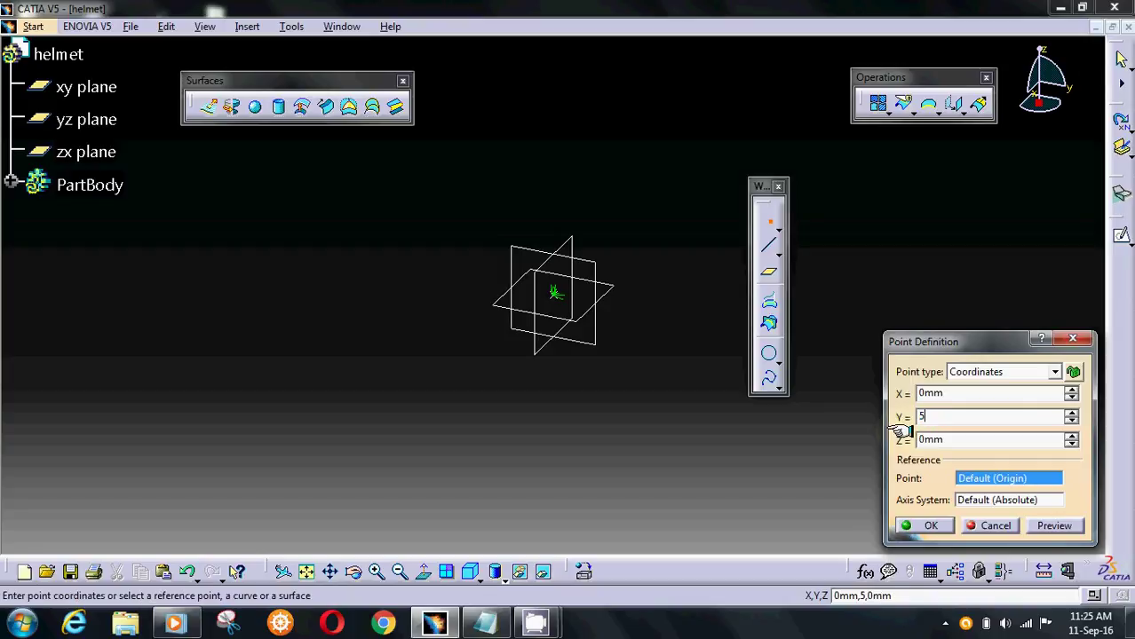
{"action": "double_click", "coordinate": [961, 438]}
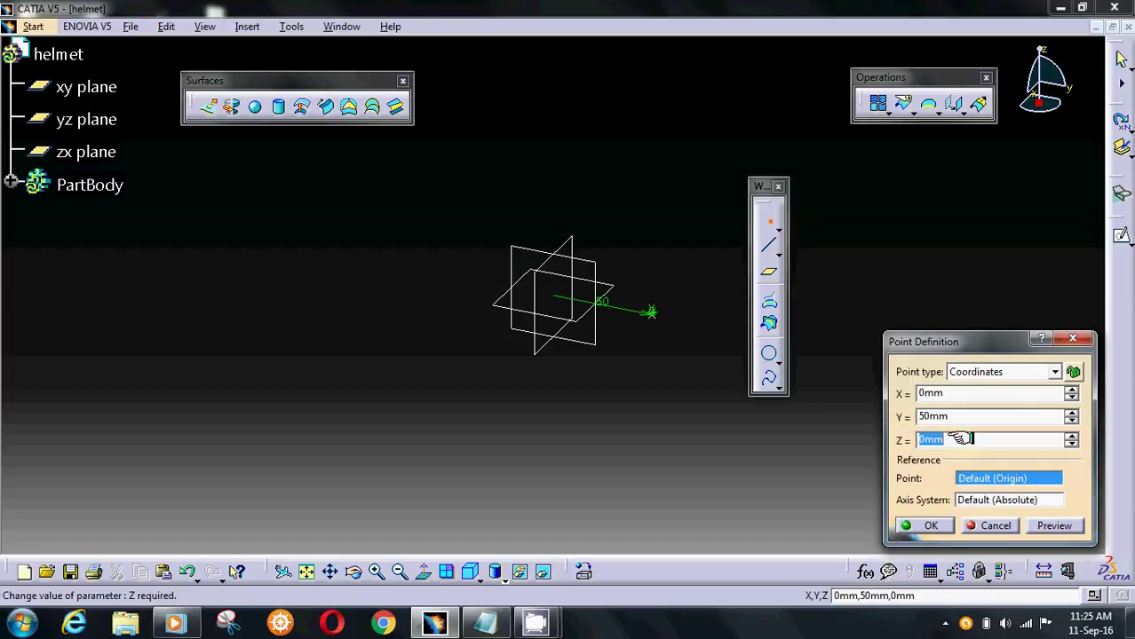
{"action": "type", "text": "50"}
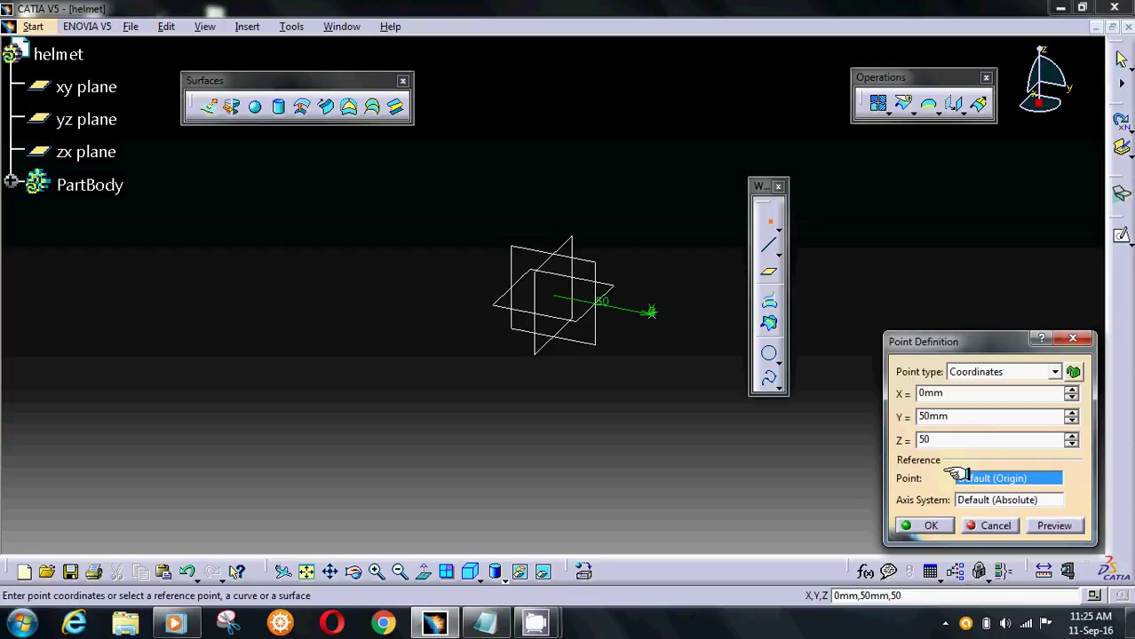
{"action": "left_click", "coordinate": [923, 526]}
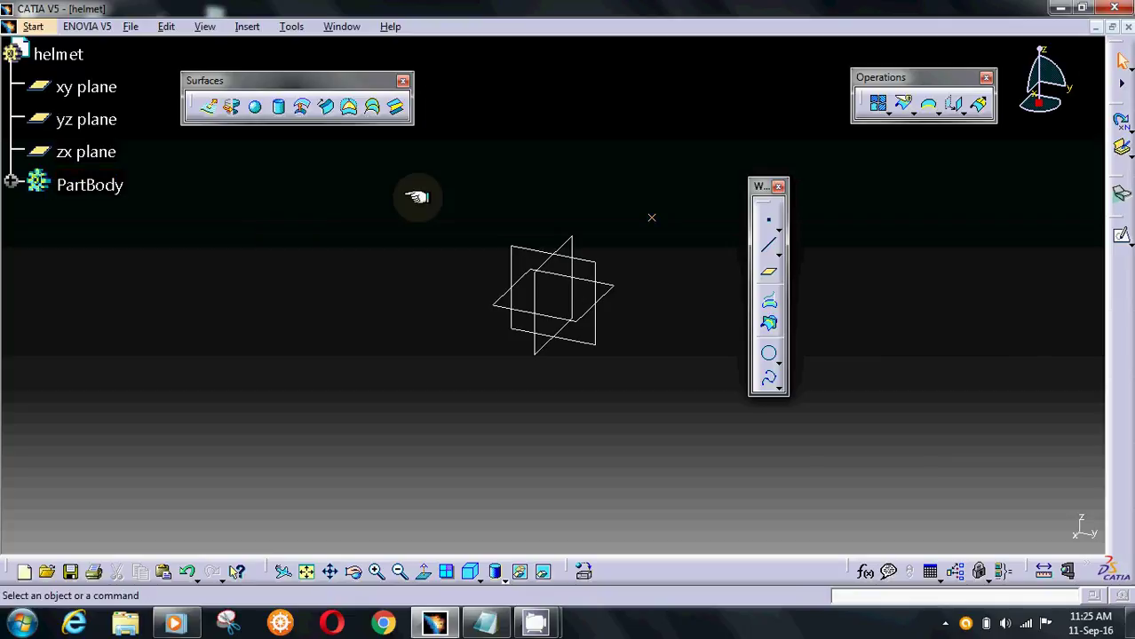
- Make a whole sphere of 100 mm radius centred on Point.1
{"action": "left_click", "coordinate": [255, 106]}
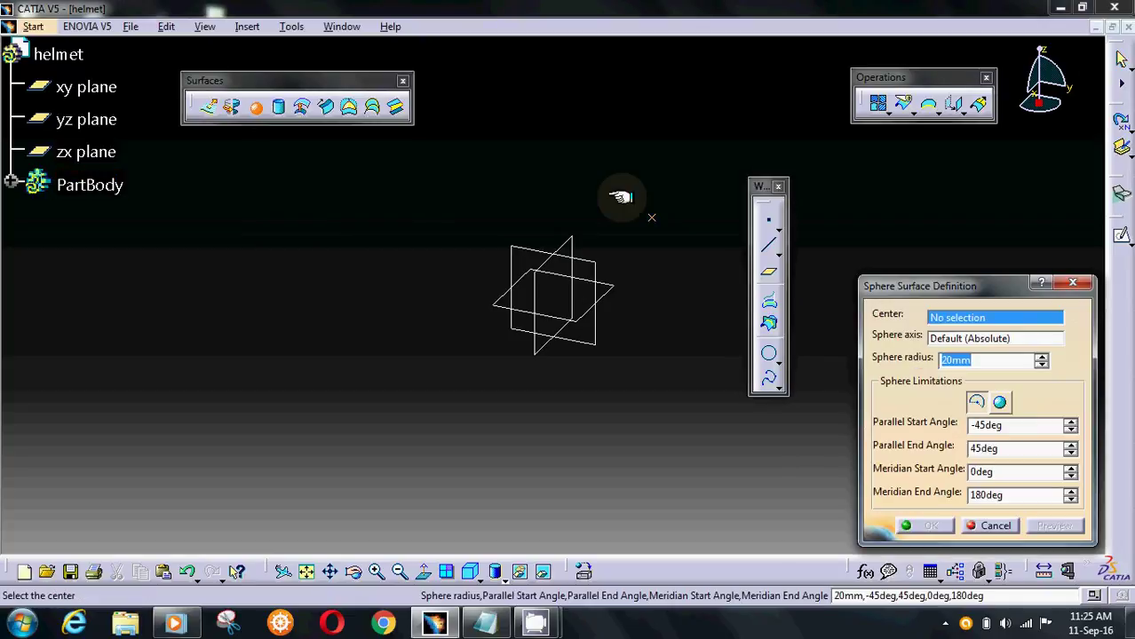
{"action": "left_click", "coordinate": [652, 213]}
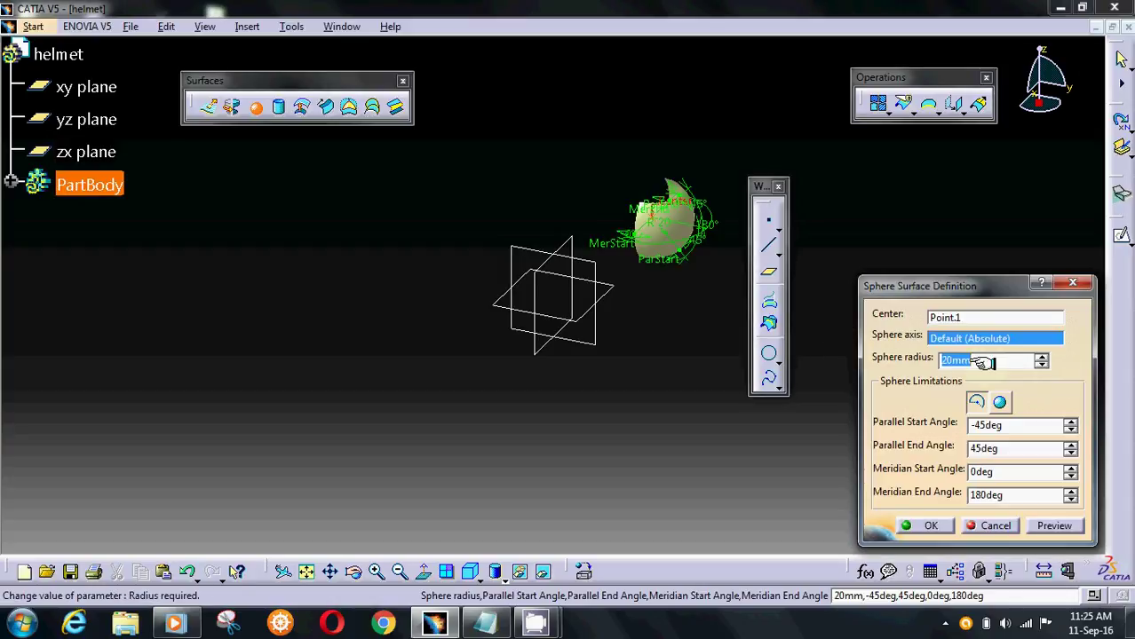
{"action": "type", "text": "100"}
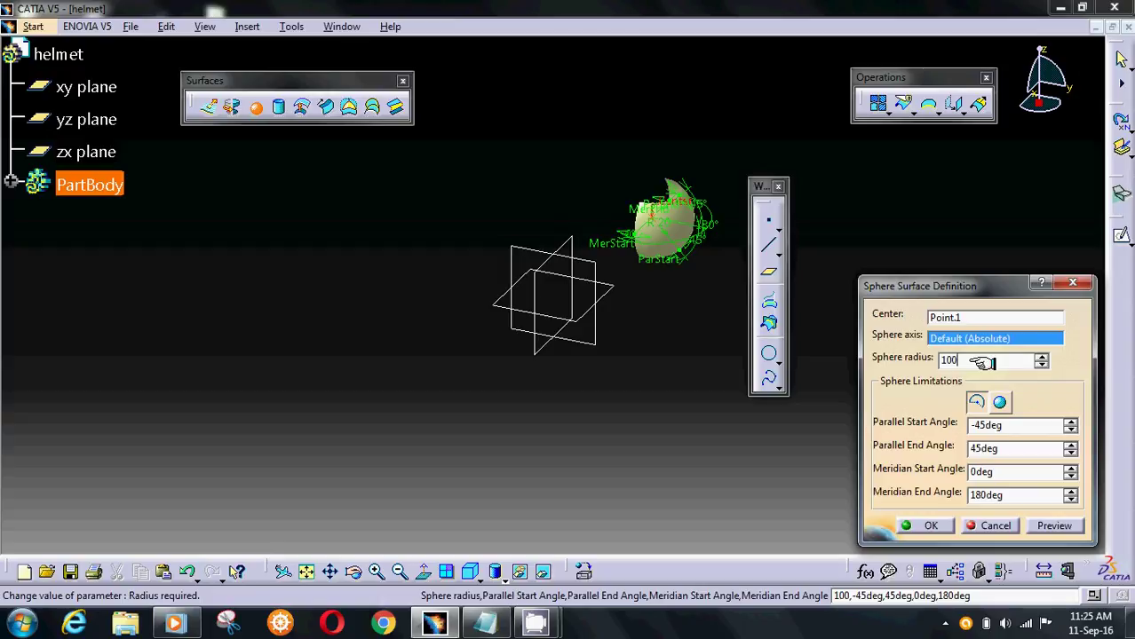
{"action": "key", "text": "Return"}
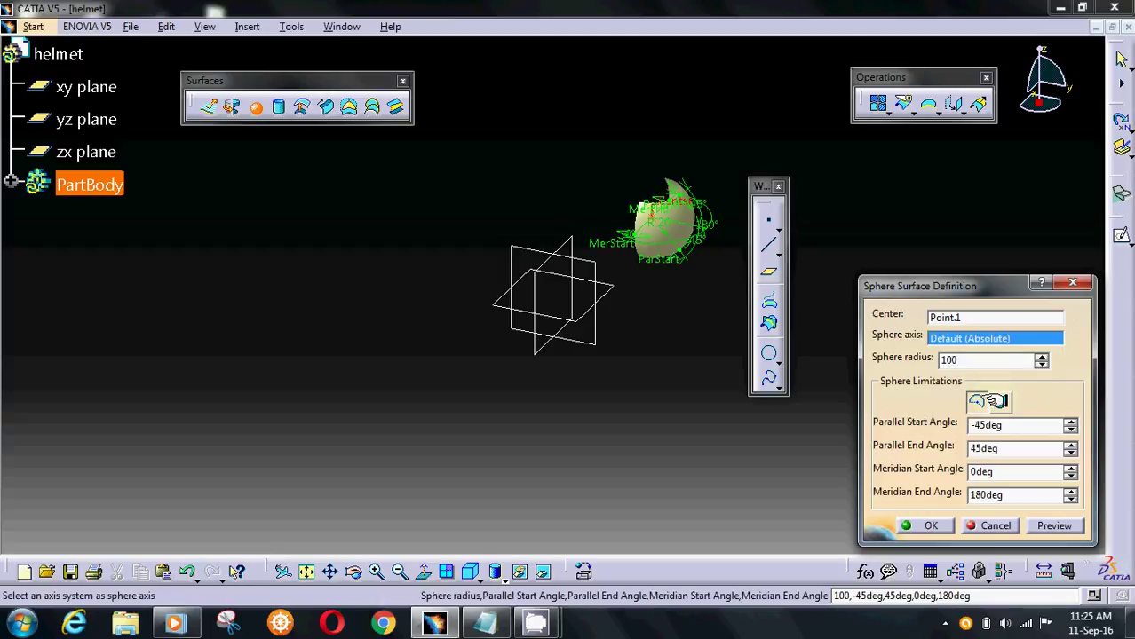
{"action": "left_click", "coordinate": [995, 402]}
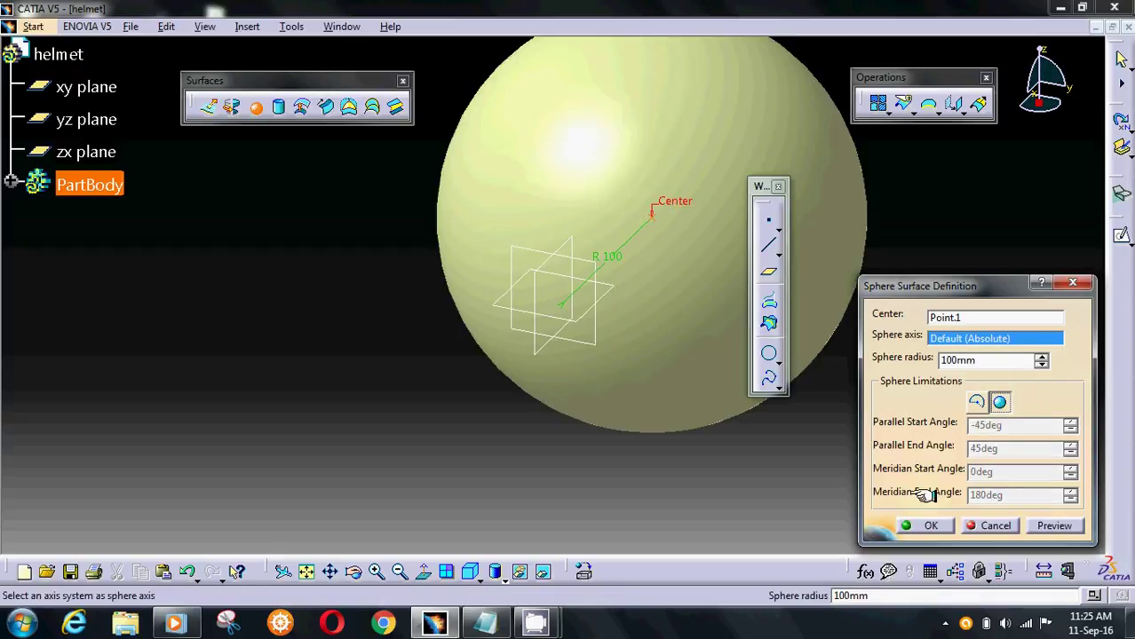
{"action": "left_click", "coordinate": [916, 524]}
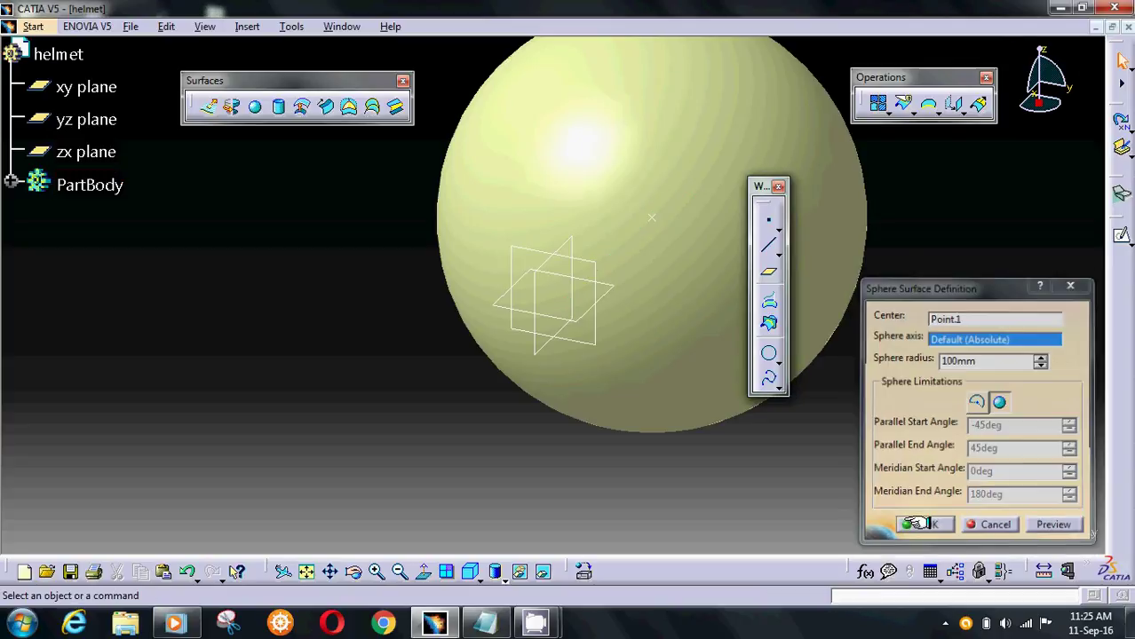
- Open a new sketch on the zx plane
{"action": "left_click", "coordinate": [538, 269]}
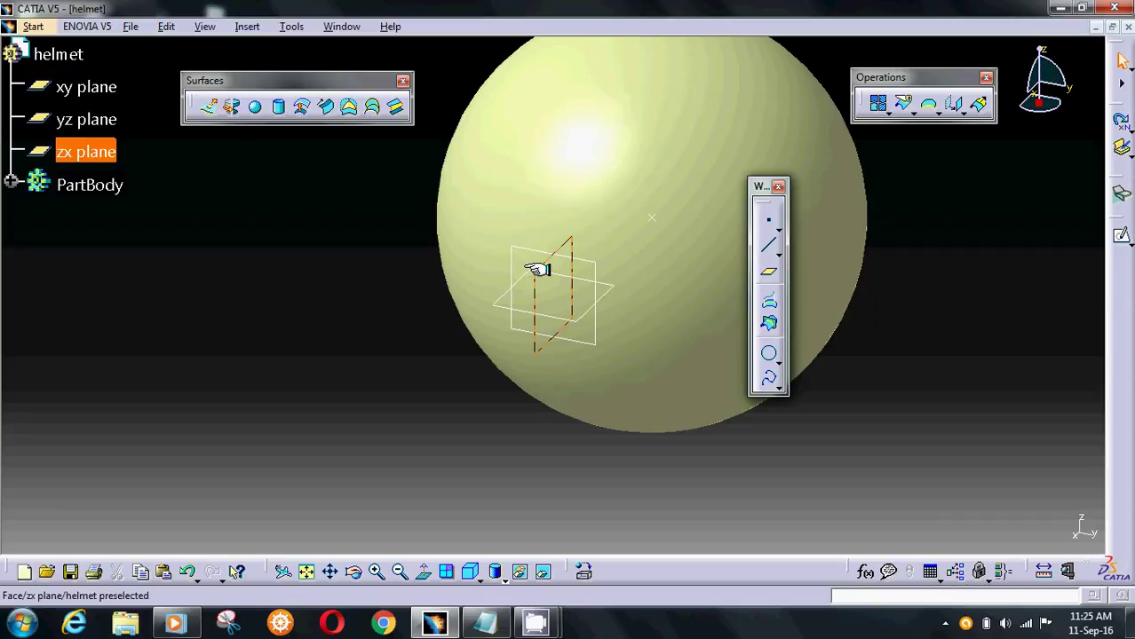
{"action": "left_click", "coordinate": [87, 148]}
{"action": "left_click", "coordinate": [1117, 233]}
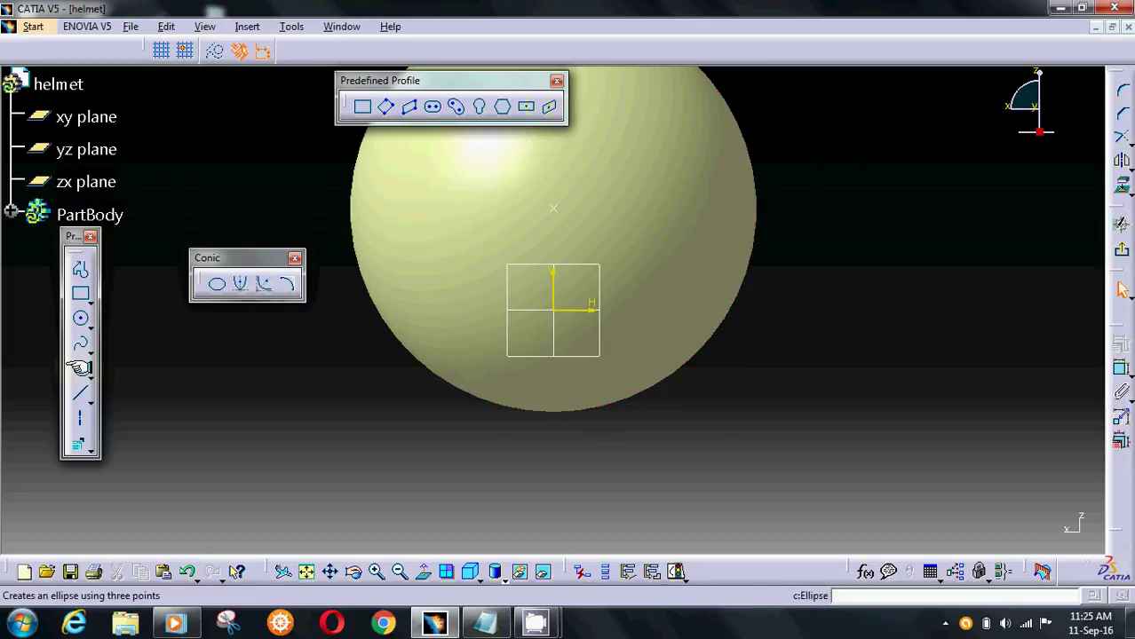
- Draw an ellipse above the origin with 100 mm major and 60 mm minor radius
{"action": "left_click", "coordinate": [80, 367]}
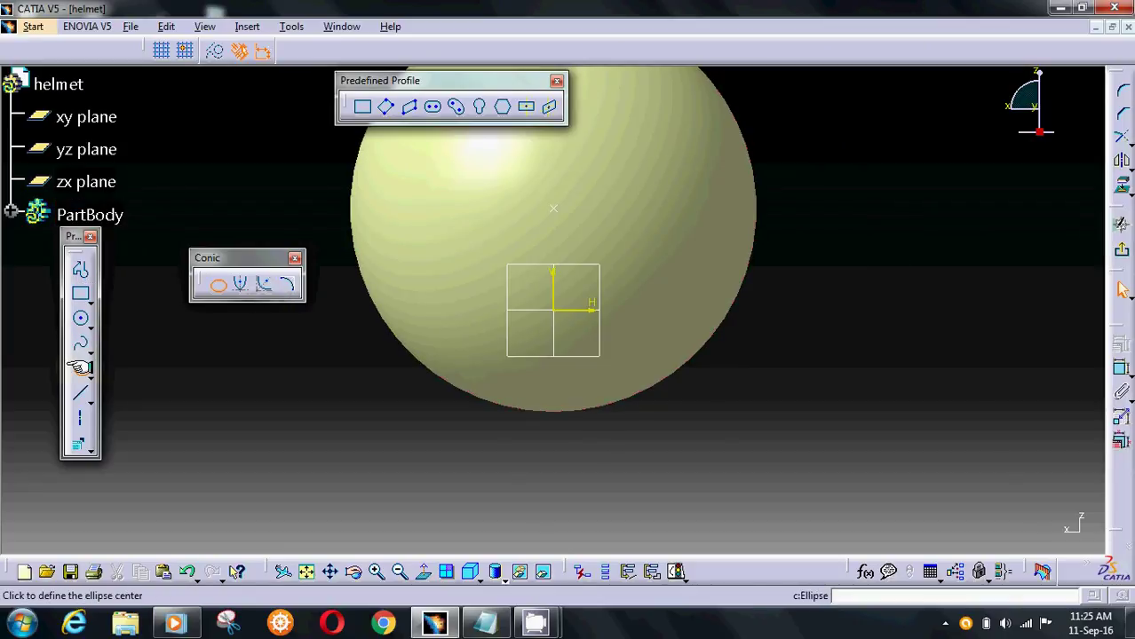
{"action": "left_click", "coordinate": [559, 265]}
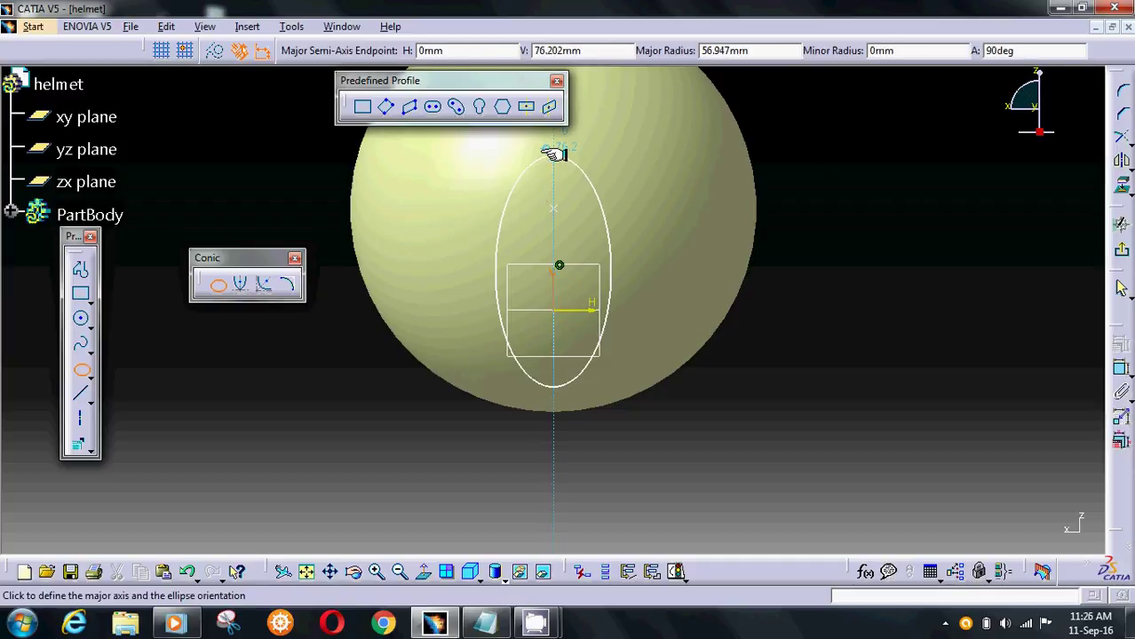
{"action": "key", "text": "Tab"}
{"action": "key", "text": "Tab"}
{"action": "key", "text": "Tab"}
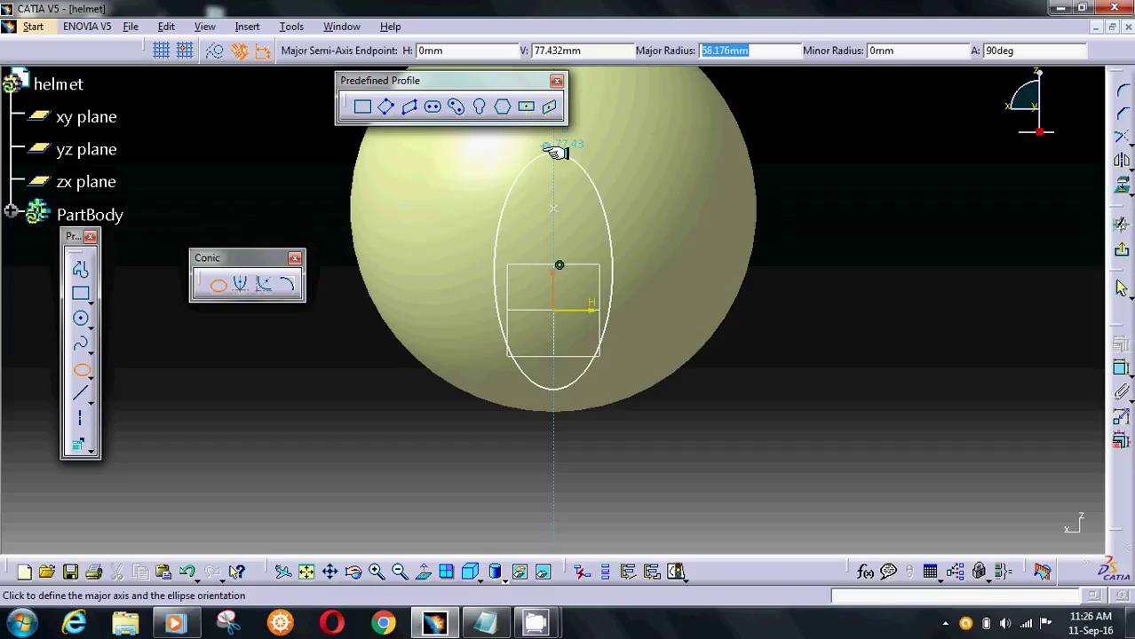
{"action": "type", "text": "100"}
{"action": "key", "text": "Tab"}
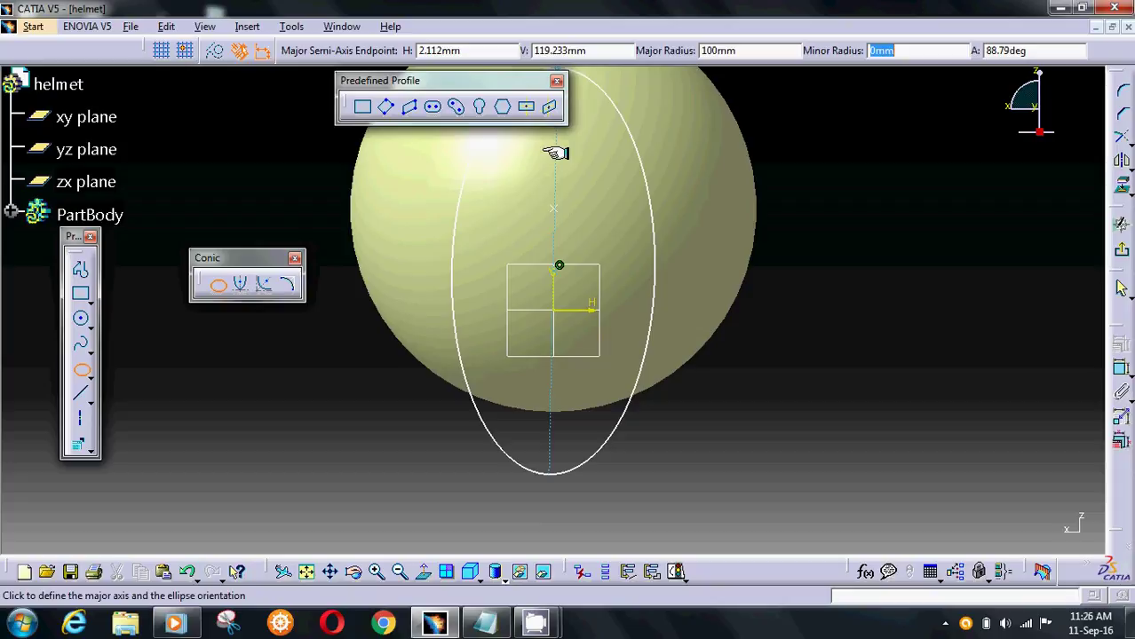
{"action": "type", "text": "60"}
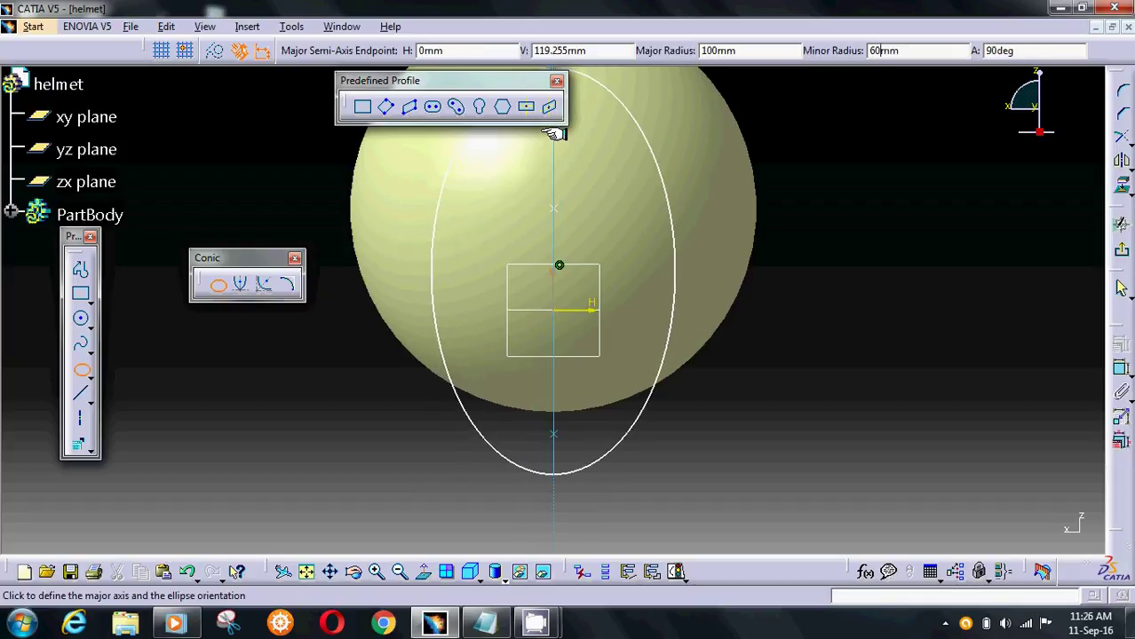
{"action": "left_click", "coordinate": [552, 134]}
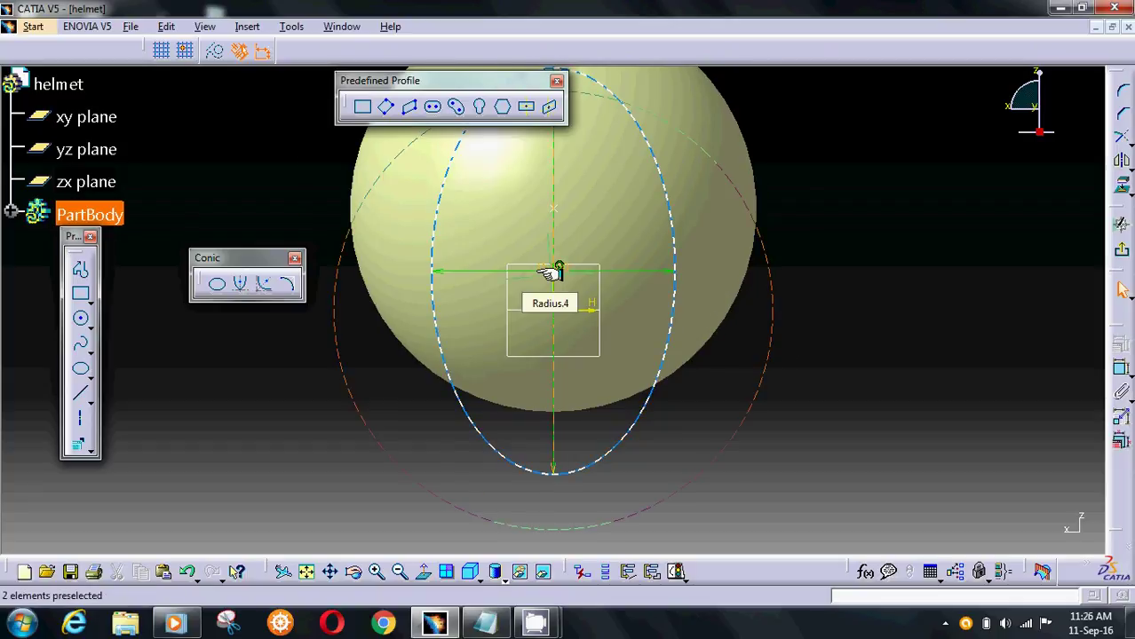
- Add a distance constraint between the sketch origin and the ellipse centre
{"action": "mouse_move", "coordinate": [552, 264]}
{"action": "middle_mouse_down"}
{"action": "mouse_move", "coordinate": [568, 135]}
{"action": "mouse_move", "coordinate": [552, 221]}
{"action": "mouse_move", "coordinate": [562, 139]}
{"action": "mouse_move", "coordinate": [559, 200]}
{"action": "middle_mouse_up"}
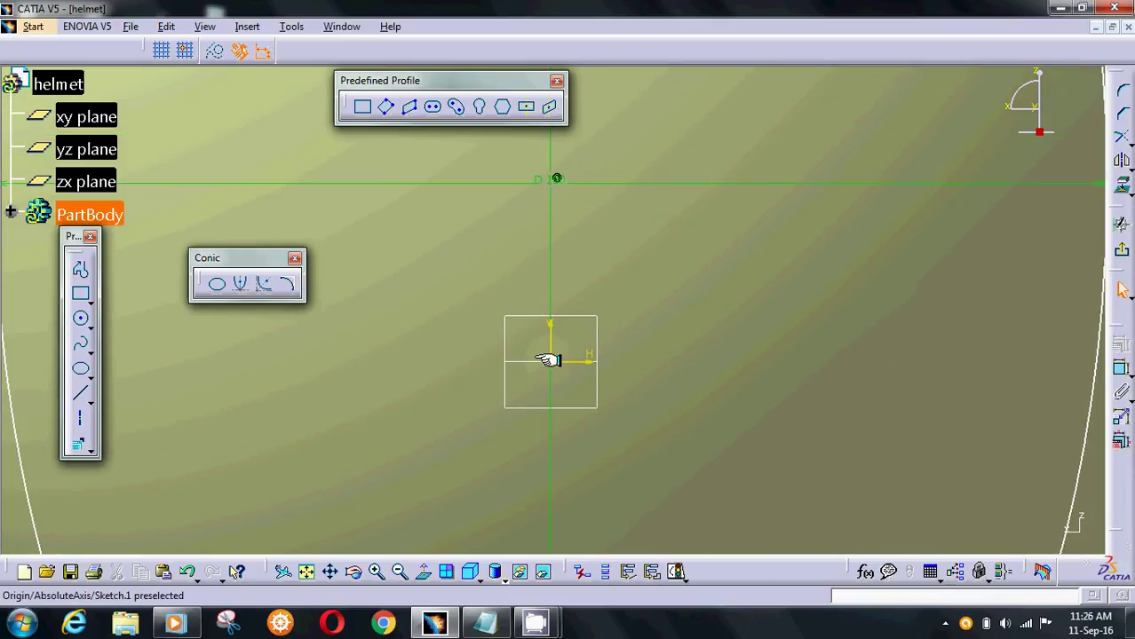
{"action": "left_click", "coordinate": [547, 181]}
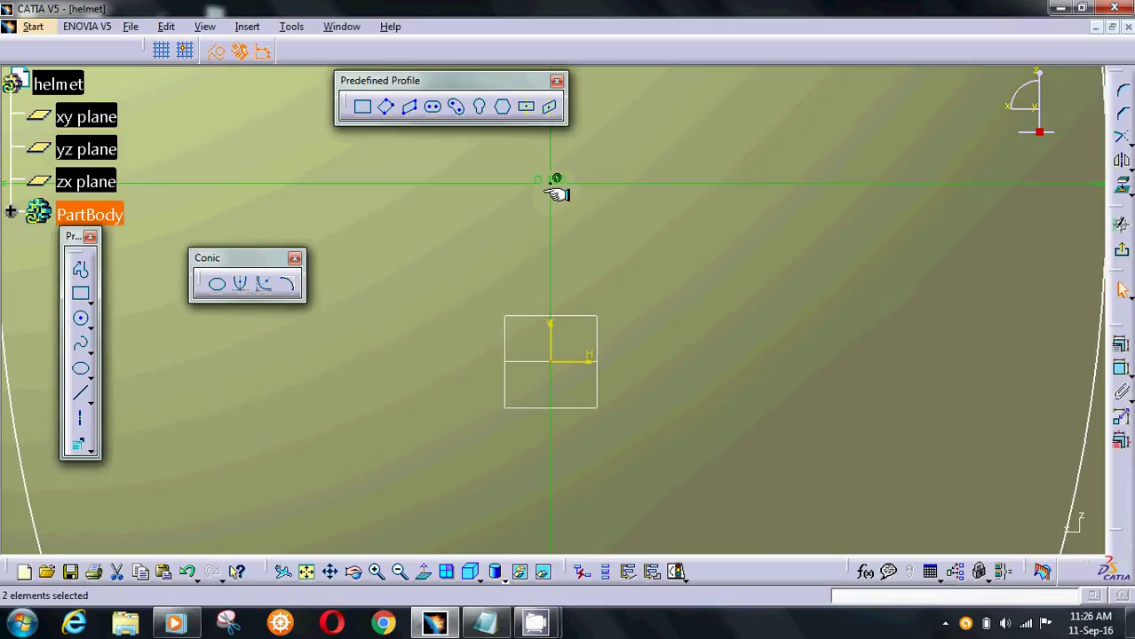
{"action": "left_click", "coordinate": [1114, 345]}
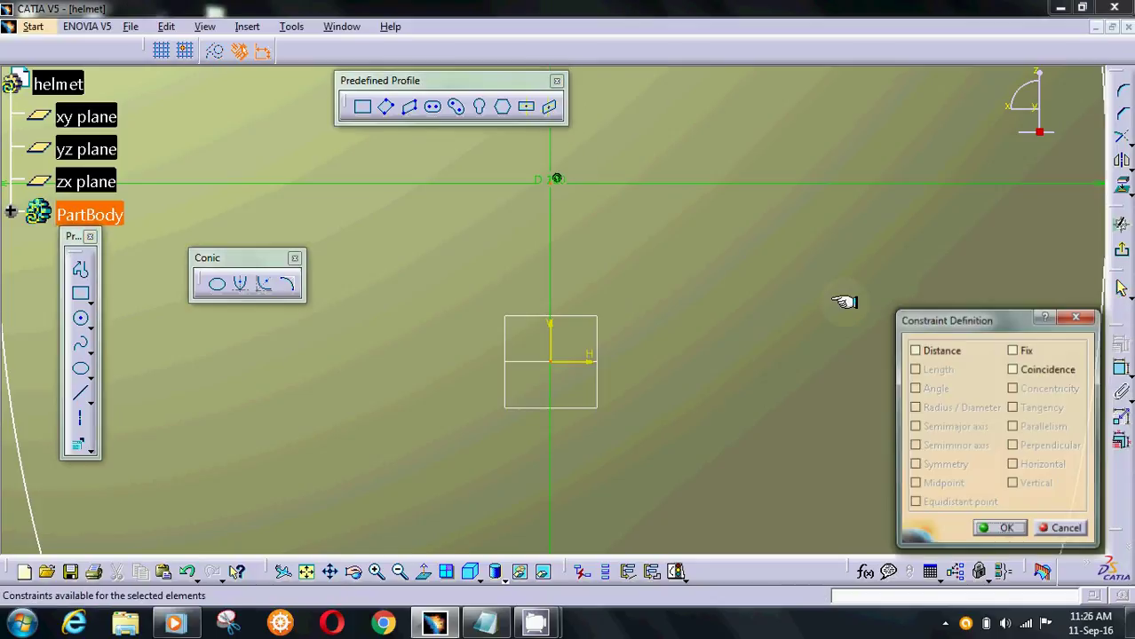
{"action": "left_click", "coordinate": [913, 350]}
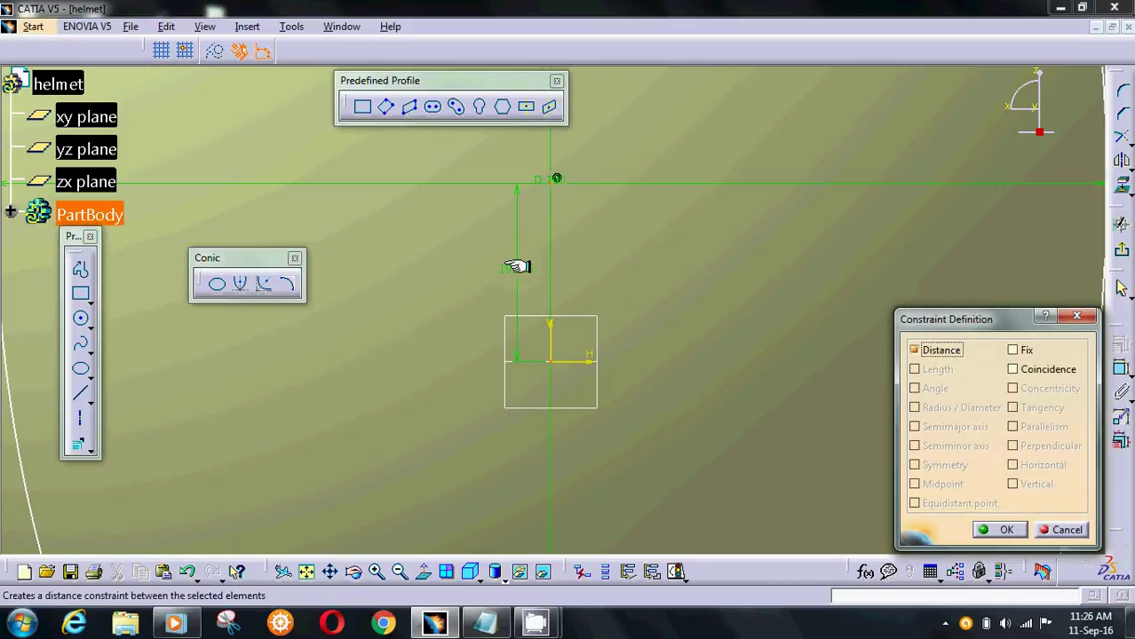
{"action": "left_click", "coordinate": [1003, 529]}
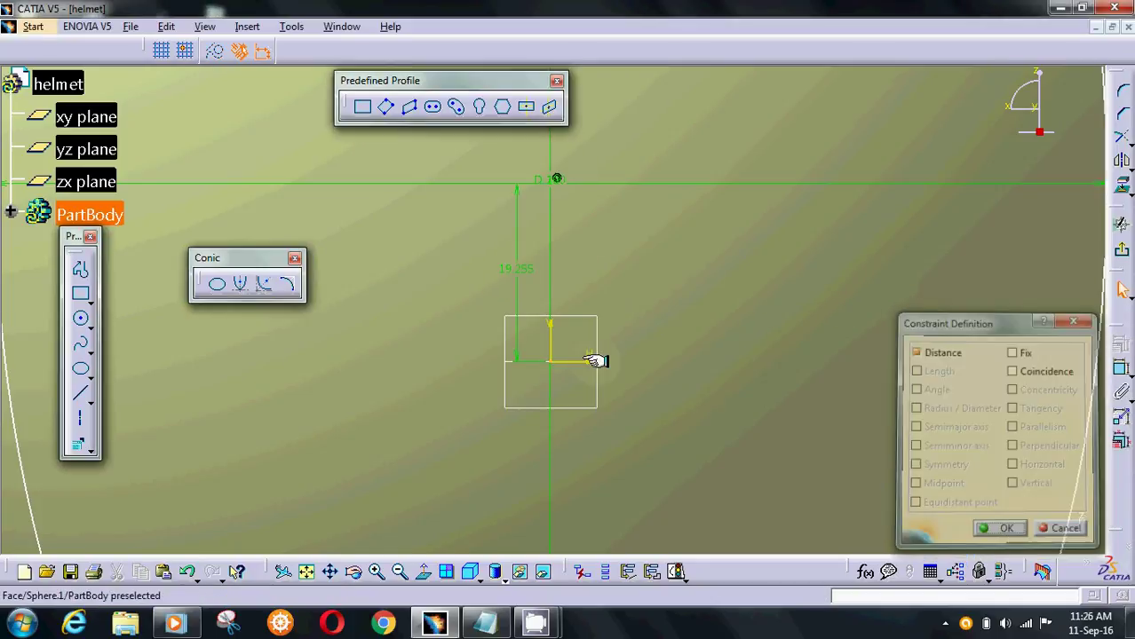
- Change the 19.255 mm offset dimension to 25 mm
{"action": "double_click", "coordinate": [513, 266]}
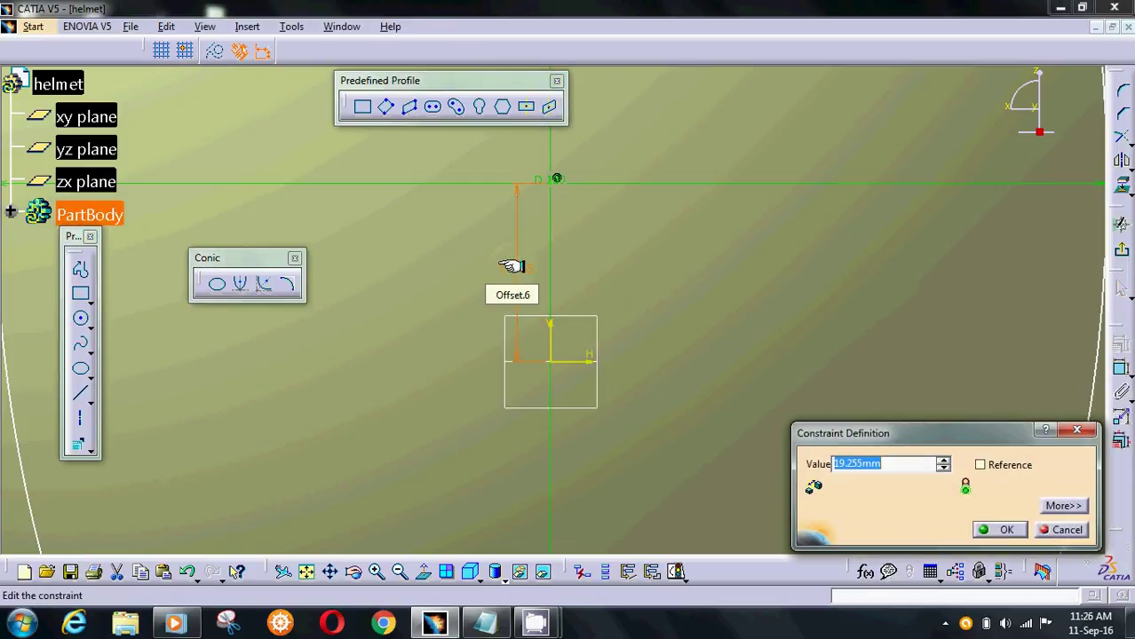
{"action": "type", "text": "25"}
{"action": "key", "text": "Return"}
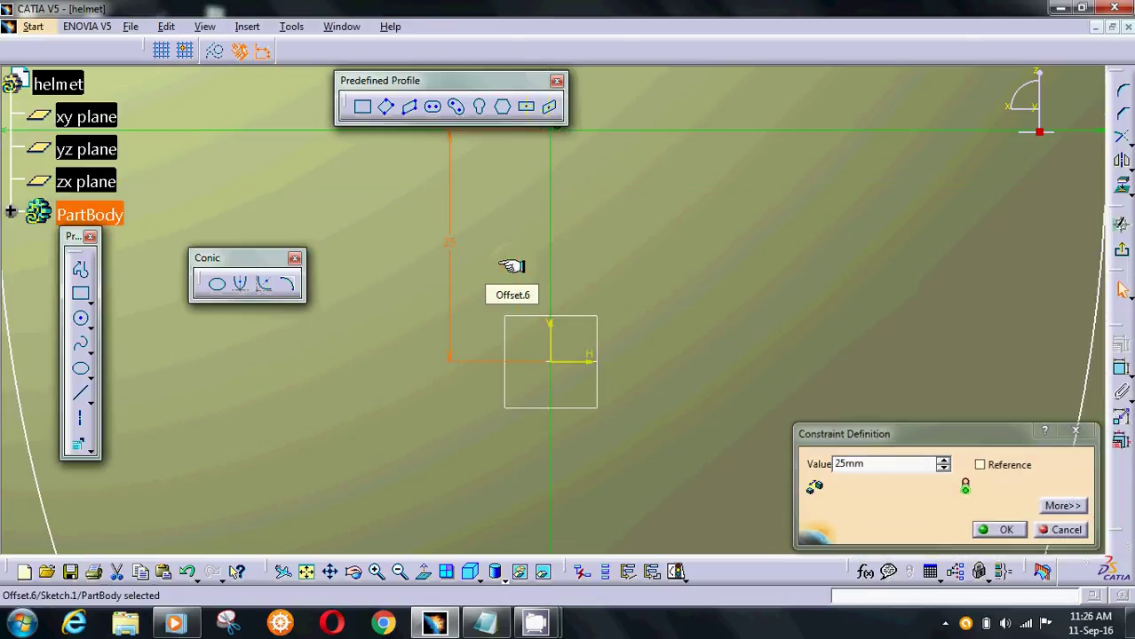
{"action": "middle_click_drag", "start_coordinate": [515, 245], "coordinate": [539, 458]}
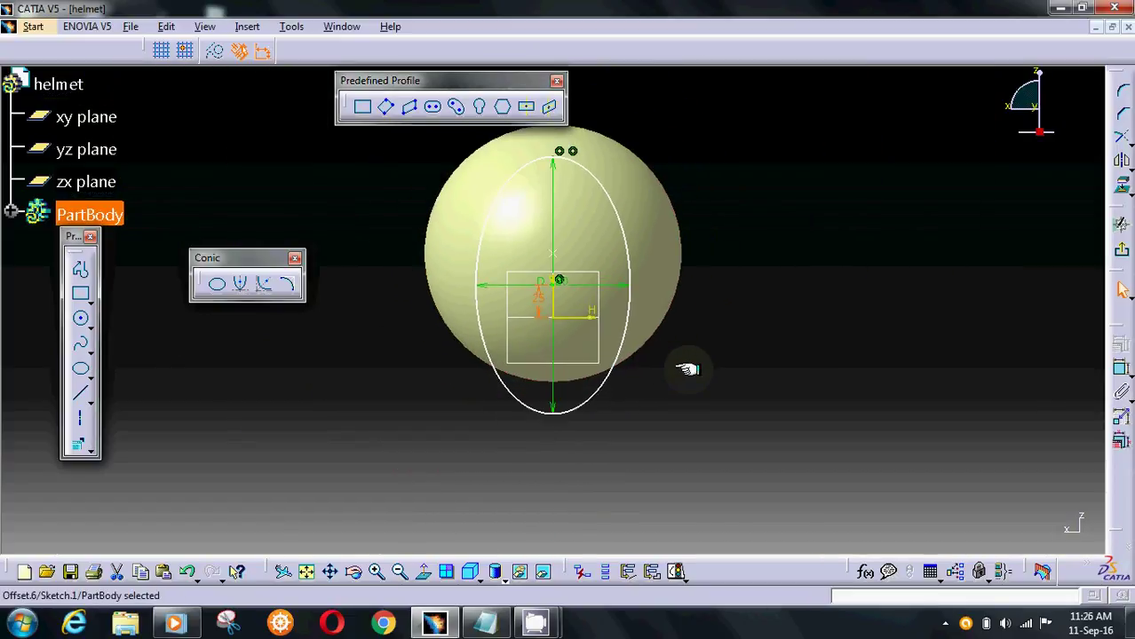
- Leave the ellipse sketch for 3D and select the yz plane as the next support
{"action": "middle_click_drag", "start_coordinate": [689, 335], "coordinate": [644, 390]}
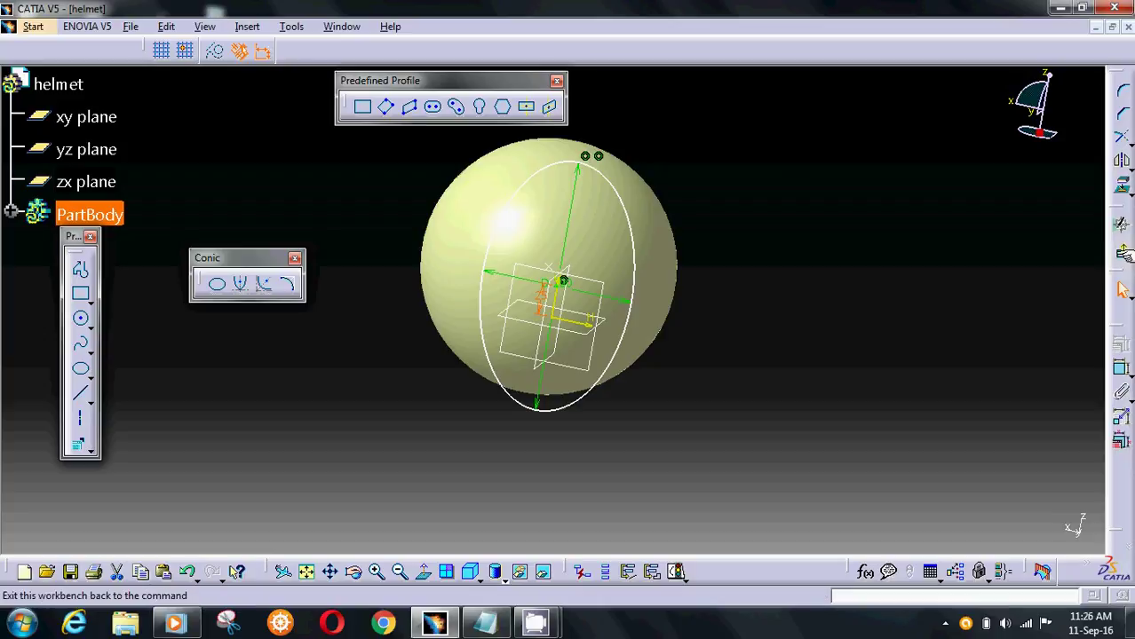
{"action": "left_click", "coordinate": [1121, 249]}
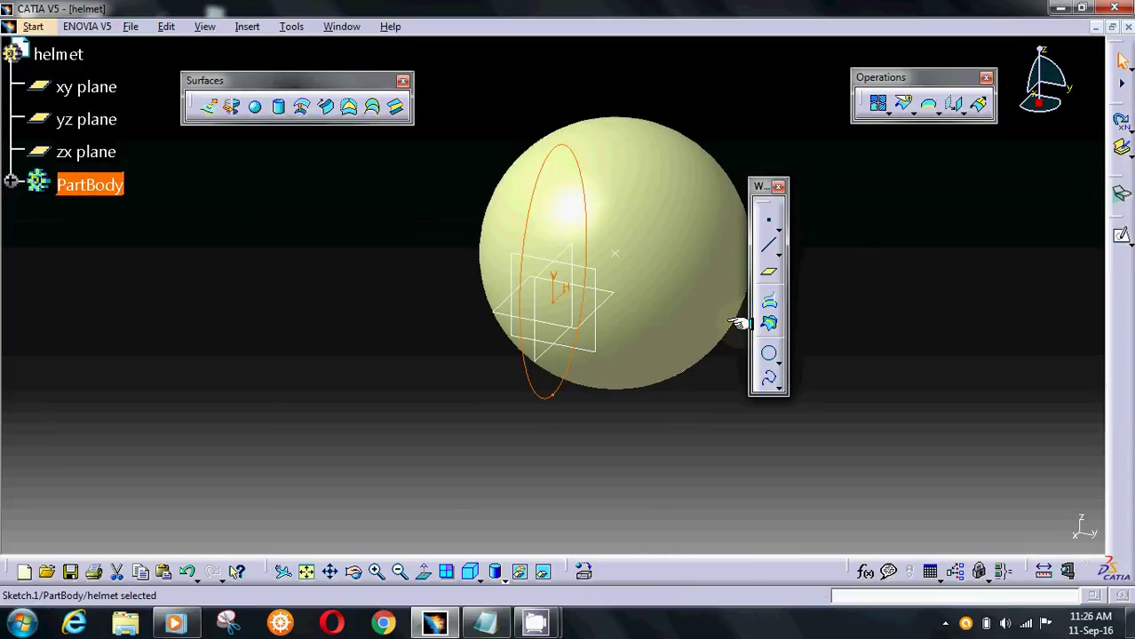
{"action": "middle_click_drag", "start_coordinate": [710, 359], "coordinate": [671, 443]}
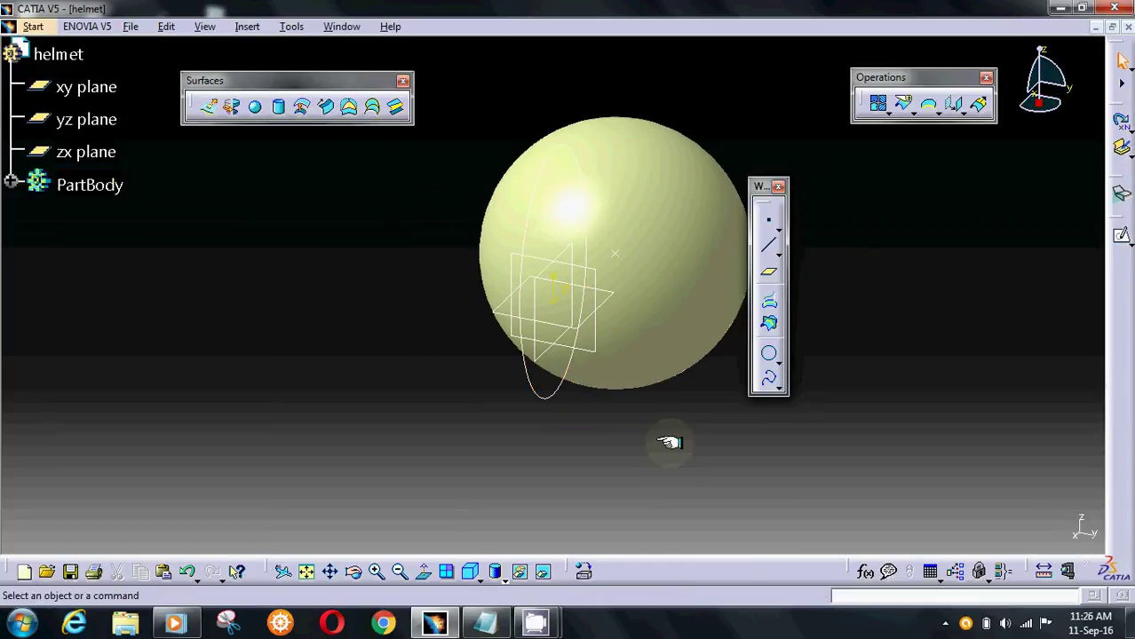
{"action": "left_click", "coordinate": [532, 278]}
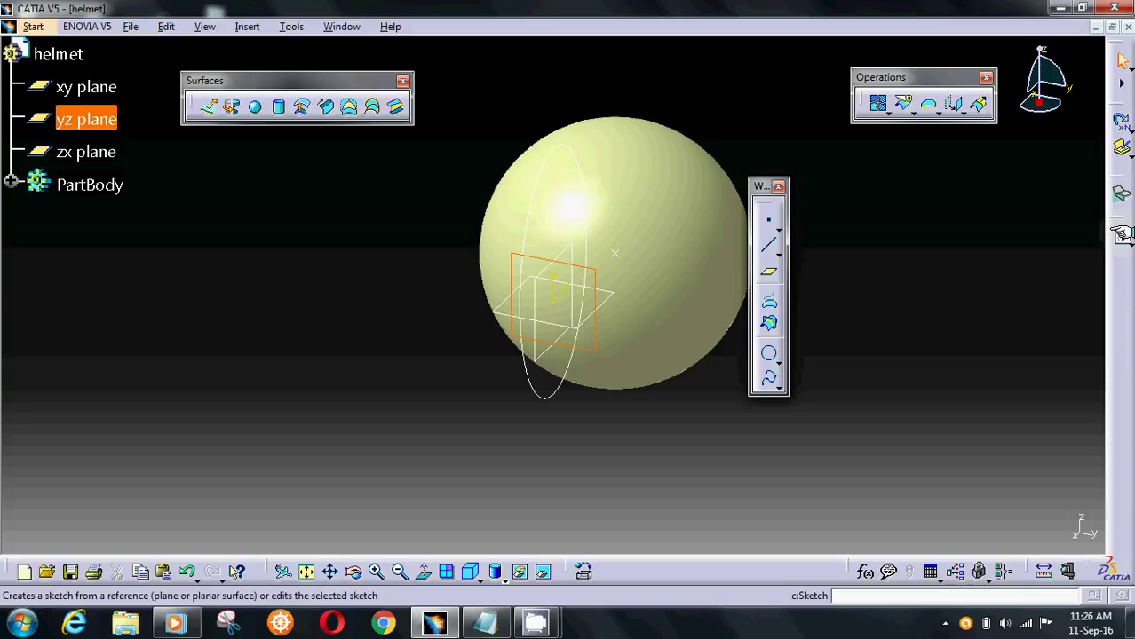
- Sketch a slanted line on the yz plane running down past the sphere's right edge
{"action": "left_click", "coordinate": [1121, 146]}
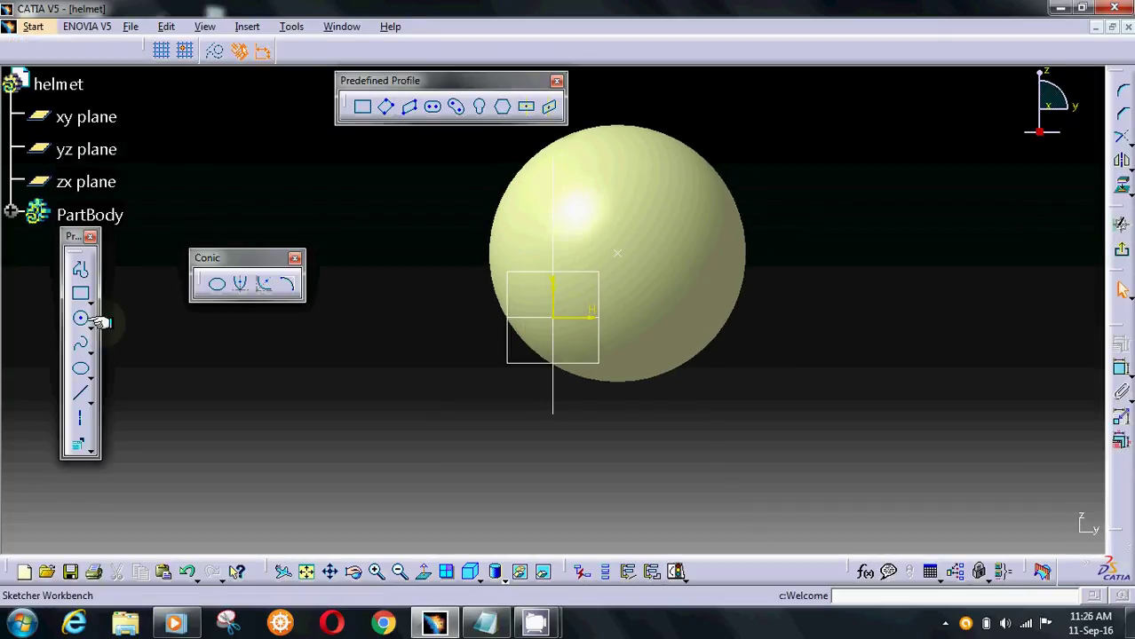
{"action": "left_click", "coordinate": [79, 393]}
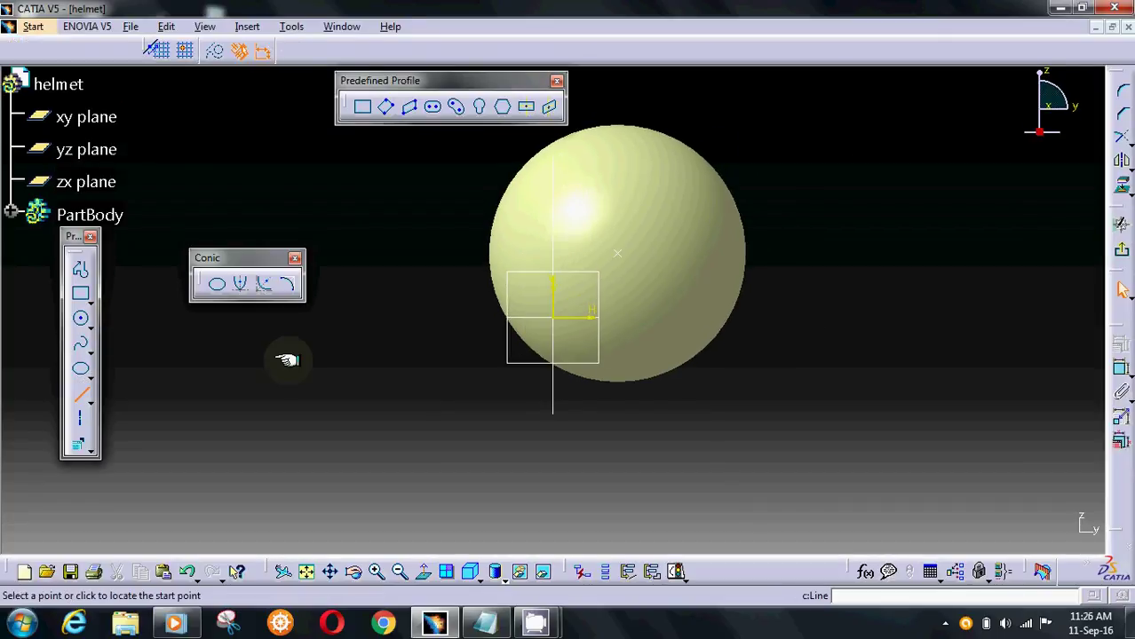
{"action": "left_click", "coordinate": [692, 139]}
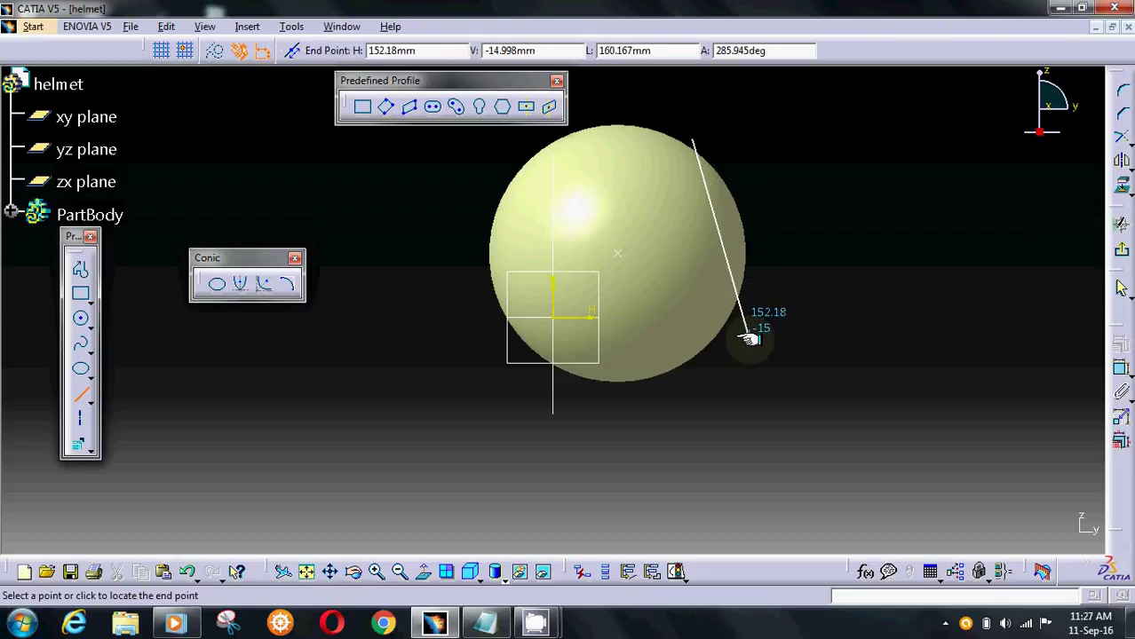
{"action": "left_click", "coordinate": [749, 337]}
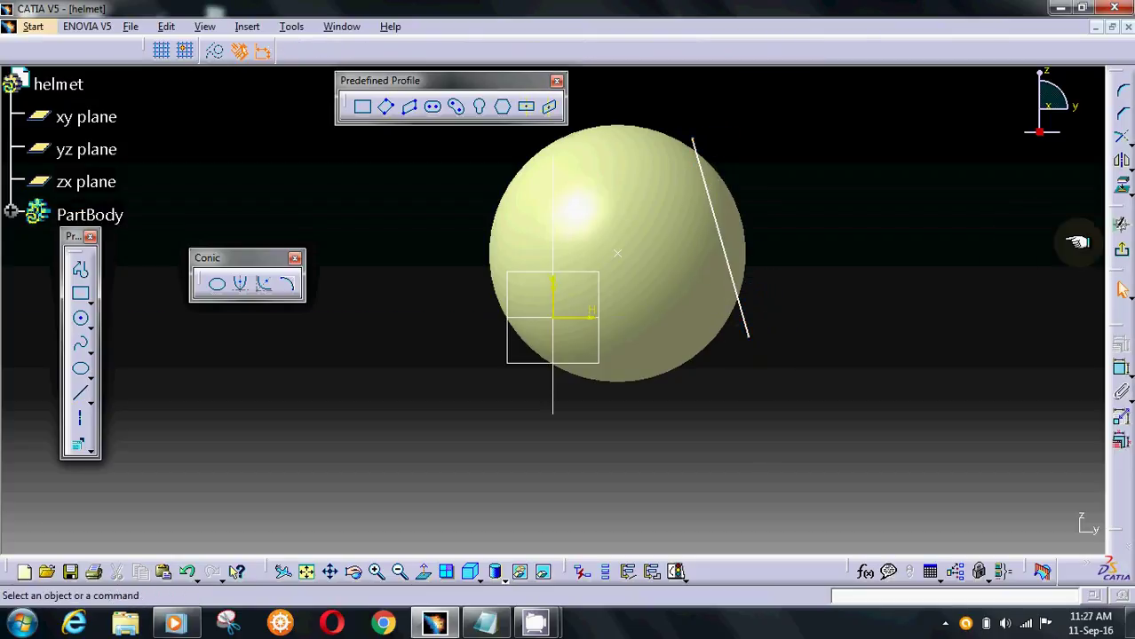
- Extrude the line sketch into a surface with limits of 147 mm and 266 mm
{"action": "left_click", "coordinate": [1121, 290]}
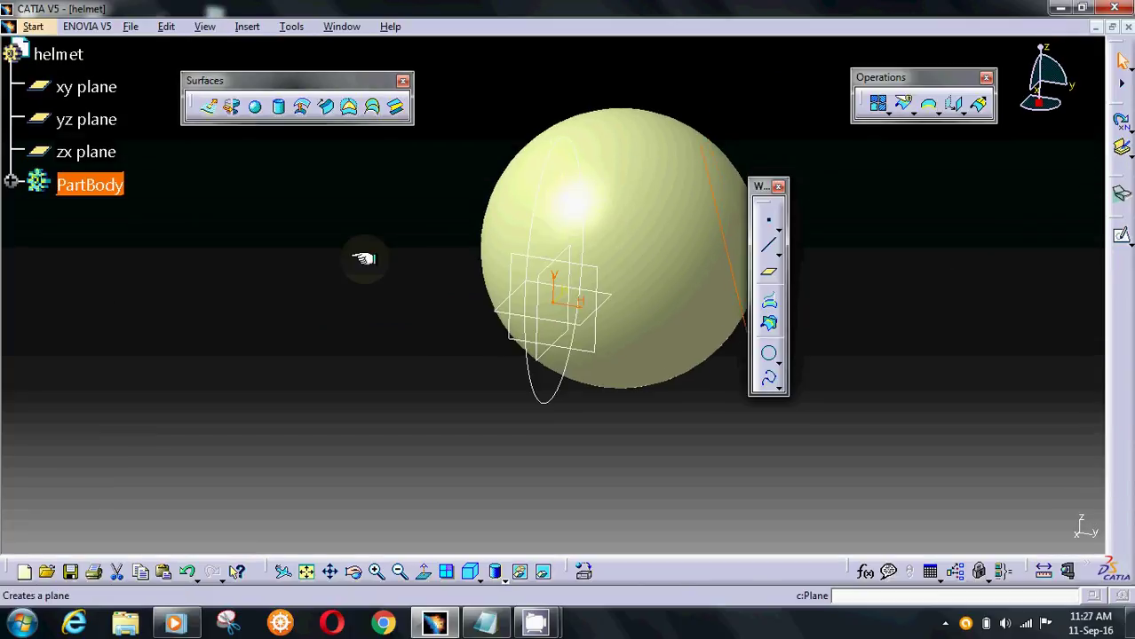
{"action": "left_click", "coordinate": [211, 104]}
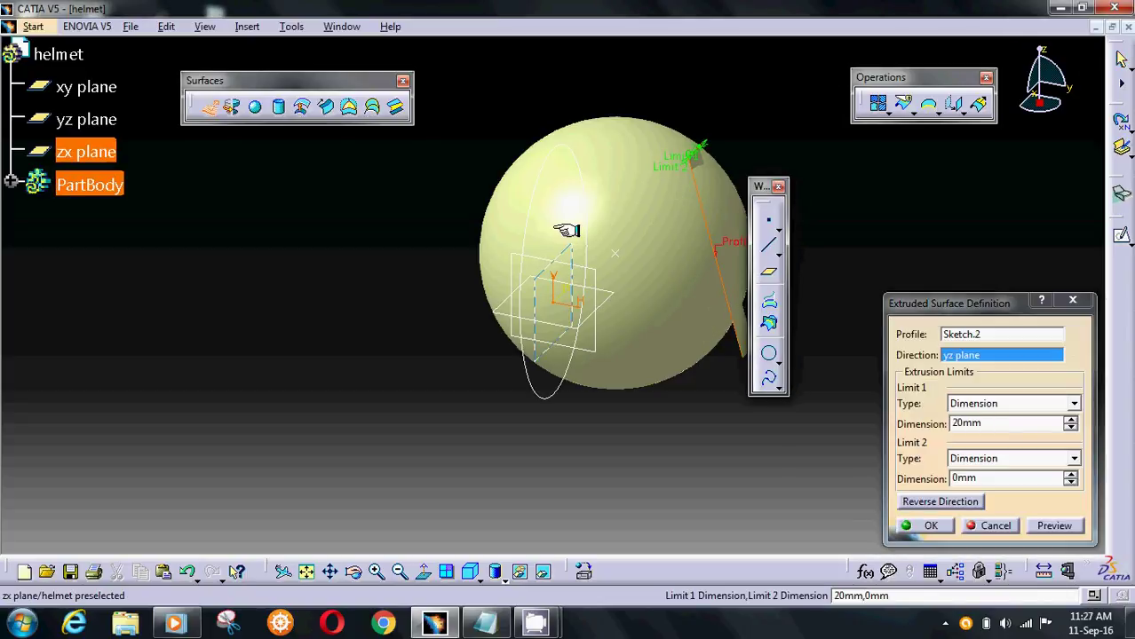
{"action": "left_click_drag", "start_coordinate": [674, 170], "coordinate": [507, 305]}
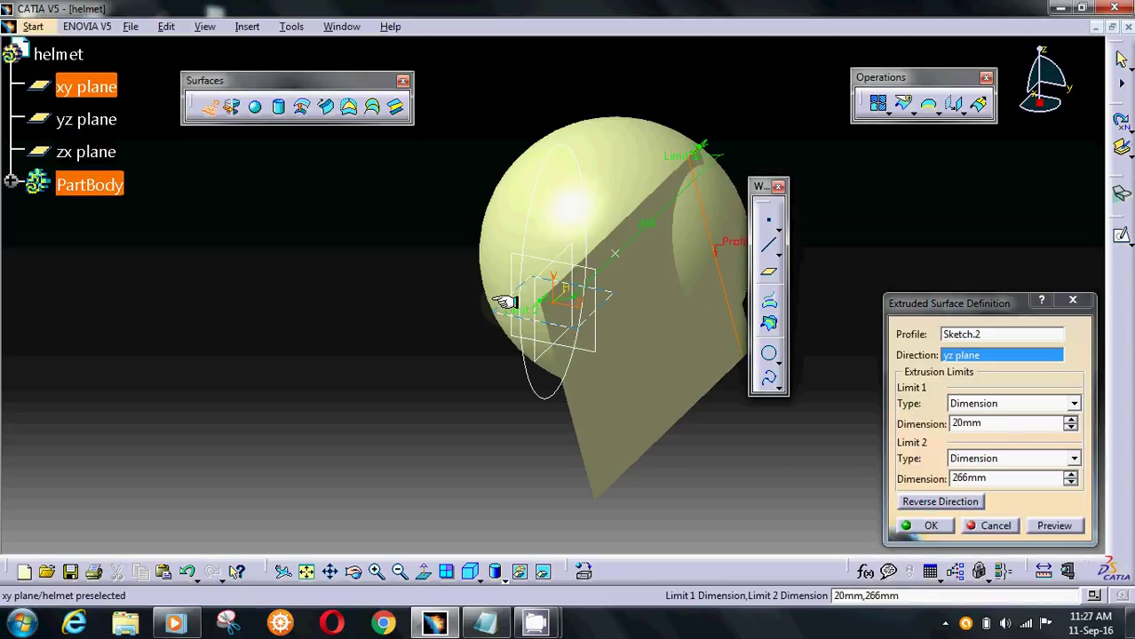
{"action": "left_click_drag", "start_coordinate": [706, 142], "coordinate": [776, 80]}
{"action": "left_click", "coordinate": [928, 524]}
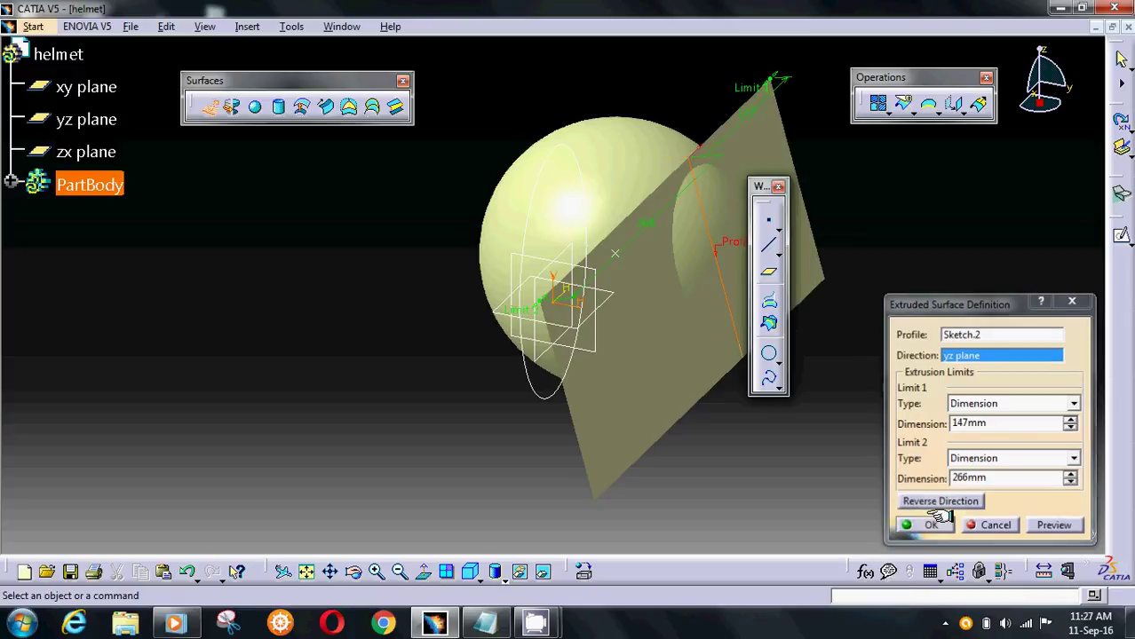
- Split Sphere.1 with Extrude.1, keeping the other side of the cut
{"action": "left_click", "coordinate": [904, 103]}
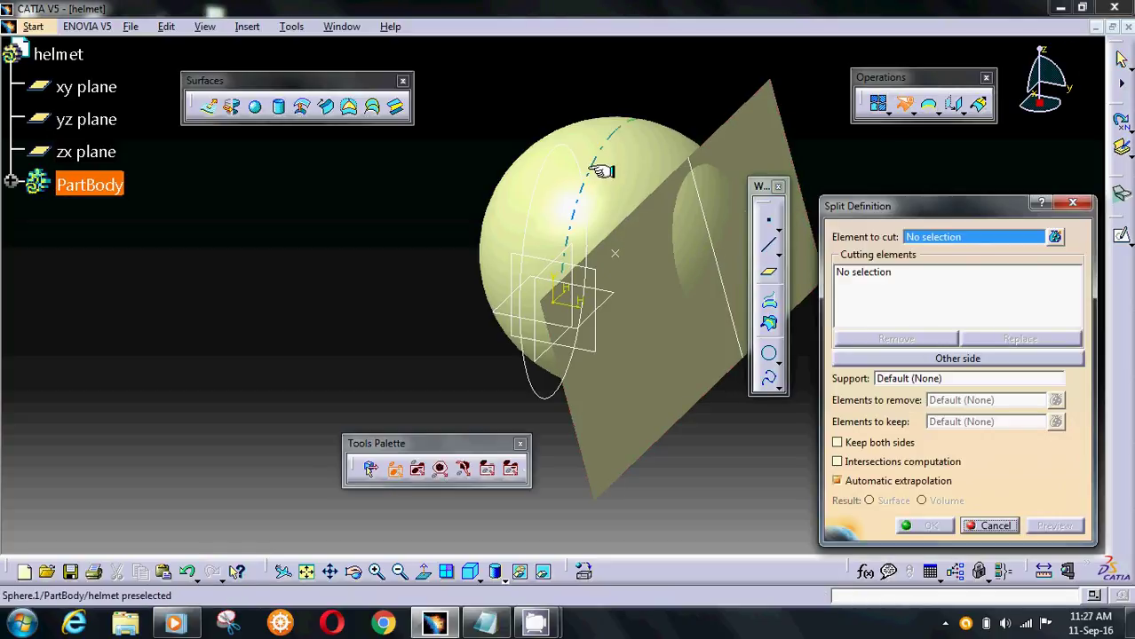
{"action": "left_click", "coordinate": [632, 173]}
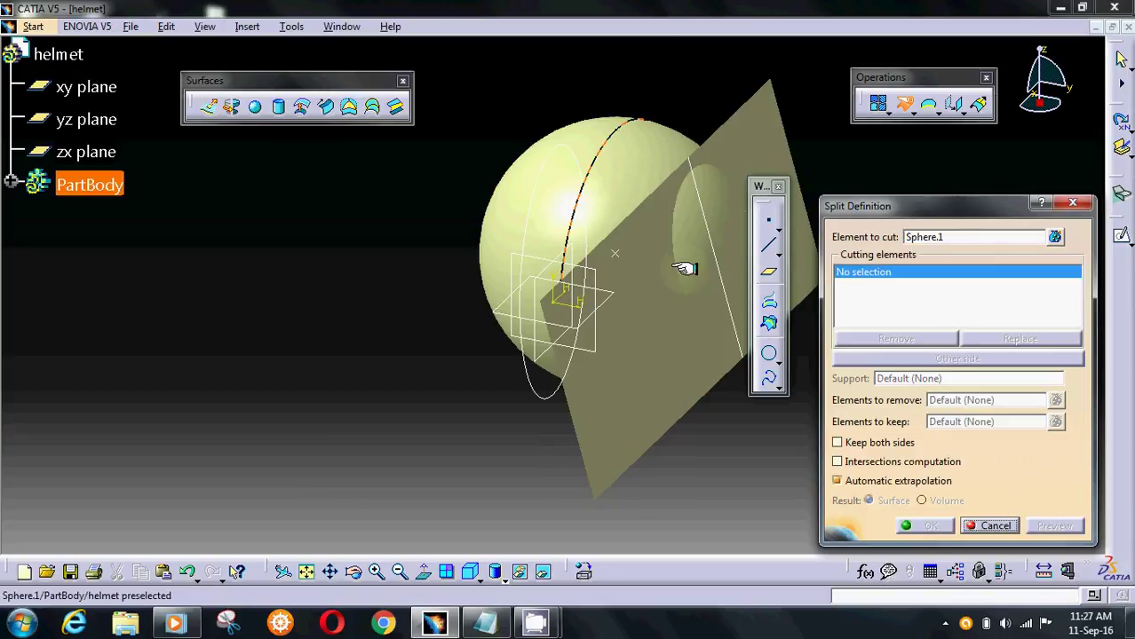
{"action": "left_click", "coordinate": [639, 265]}
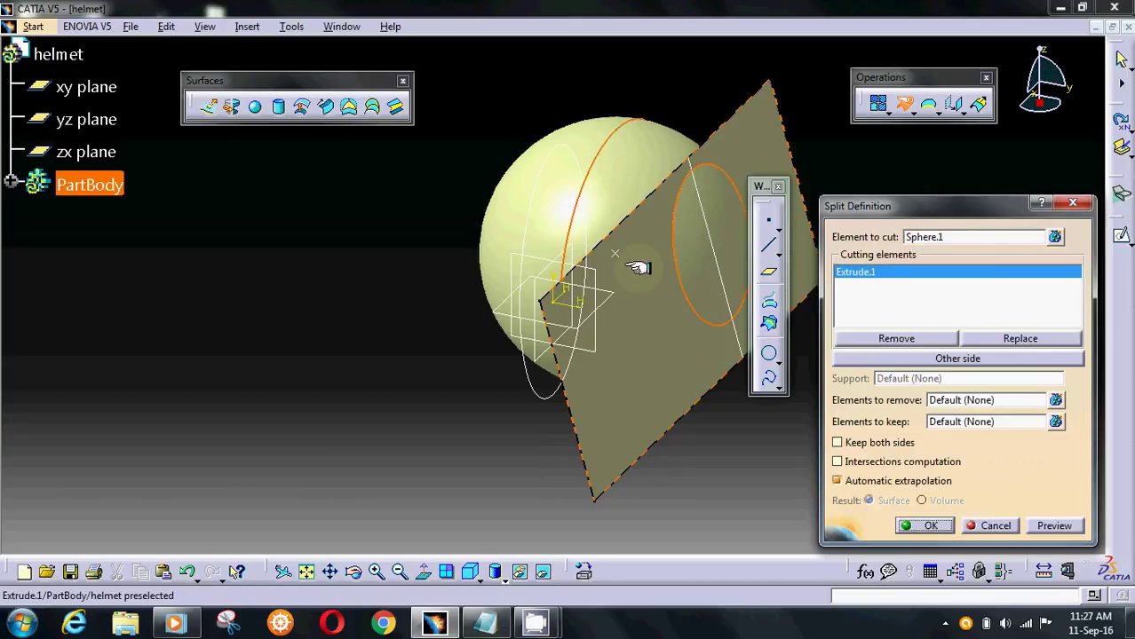
{"action": "left_click", "coordinate": [959, 358]}
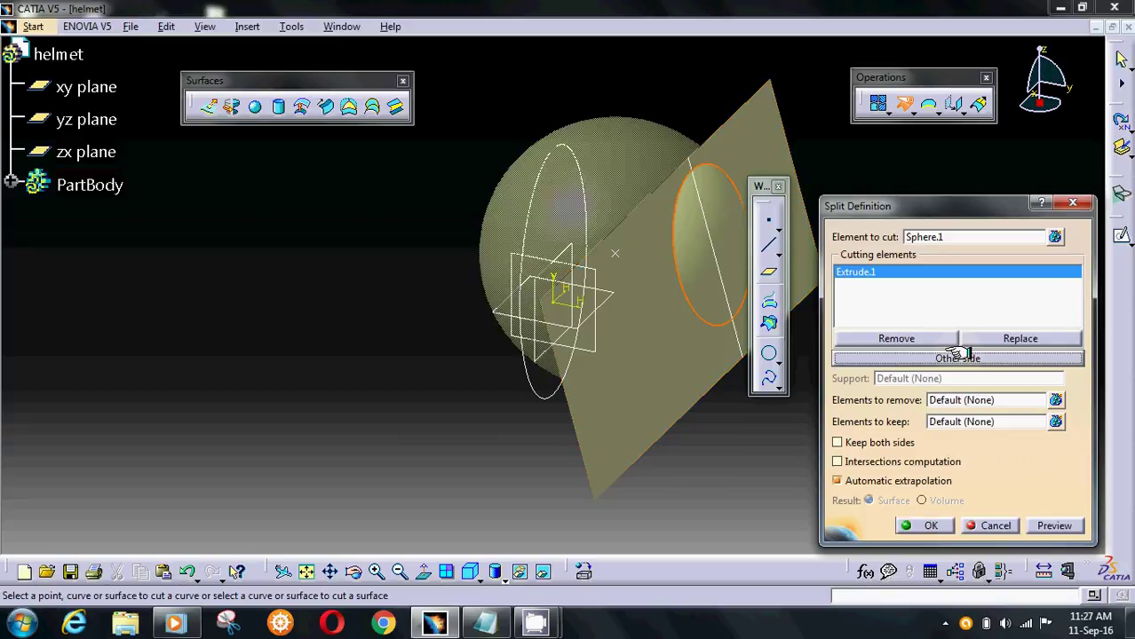
{"action": "left_click", "coordinate": [924, 524]}
- Hide Extrude.1 and Sketch.2, then orbit to view the trimmed spherical cap
{"action": "right_click", "coordinate": [653, 366]}
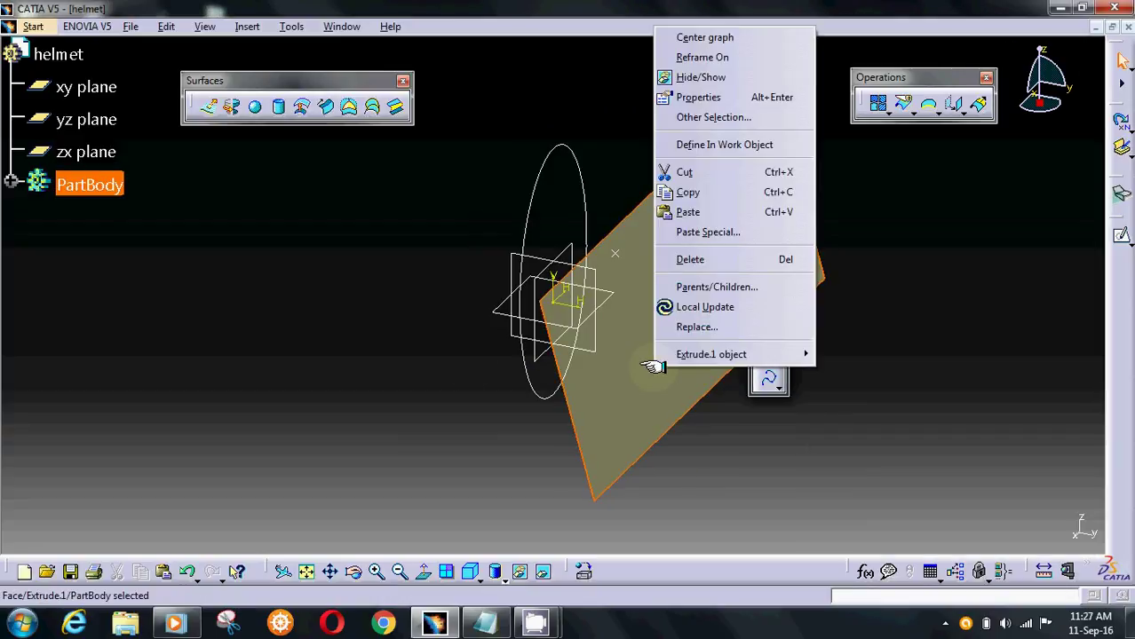
{"action": "left_click", "coordinate": [697, 77]}
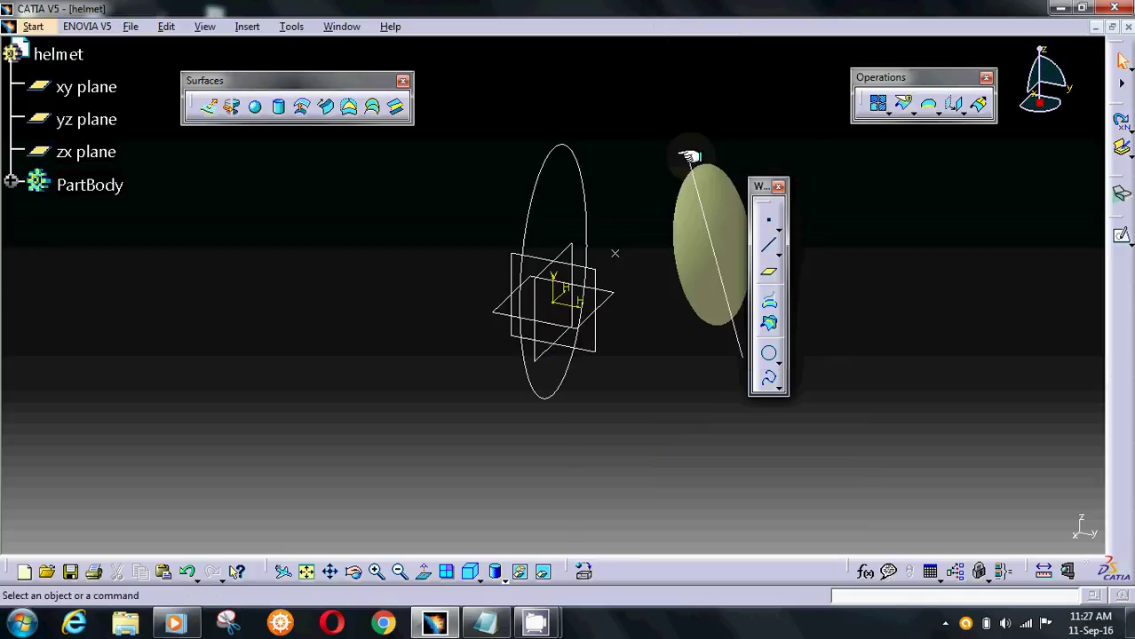
{"action": "right_click", "coordinate": [688, 164]}
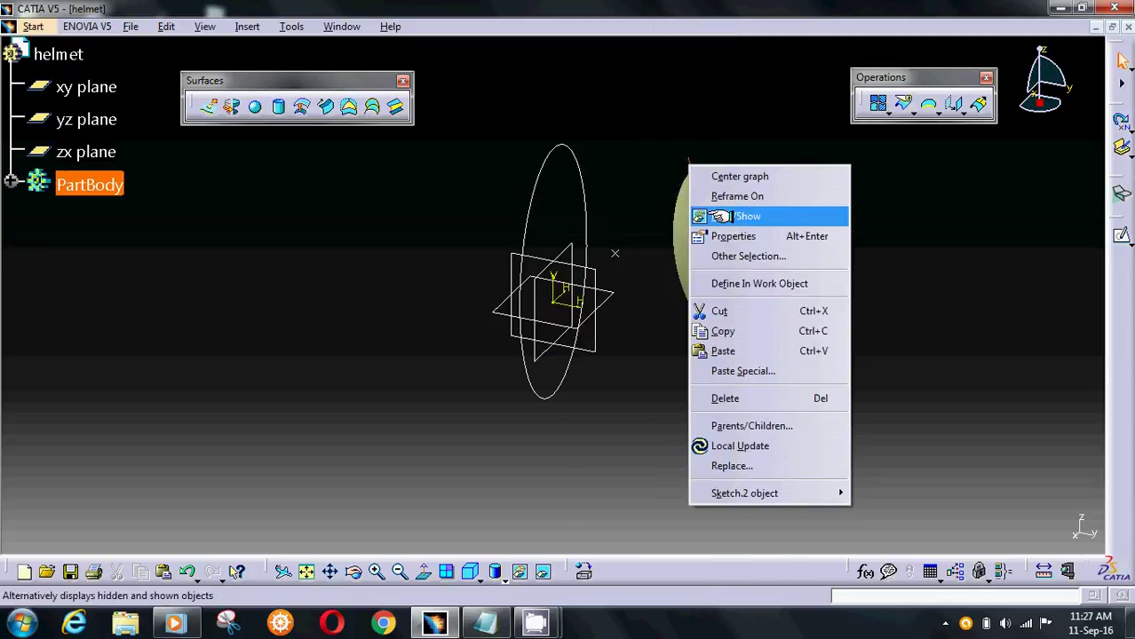
{"action": "left_click", "coordinate": [721, 216]}
{"action": "middle_click_drag", "start_coordinate": [679, 368], "coordinate": [469, 185]}
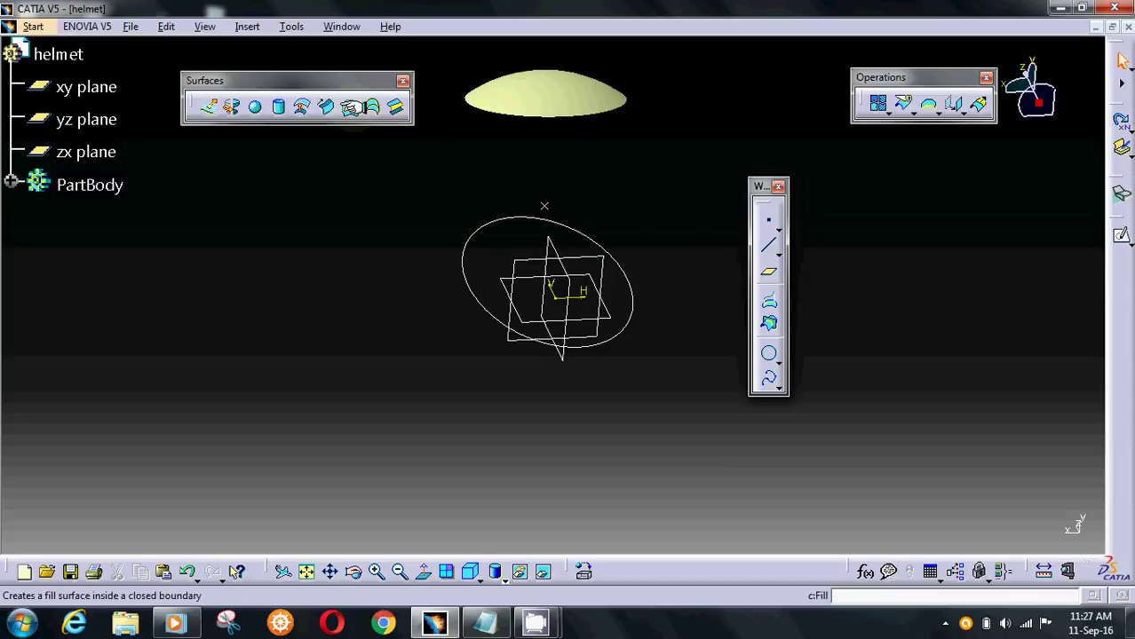
- Start the Fill surface tool twice and cancel it both times
{"action": "left_click", "coordinate": [351, 107]}
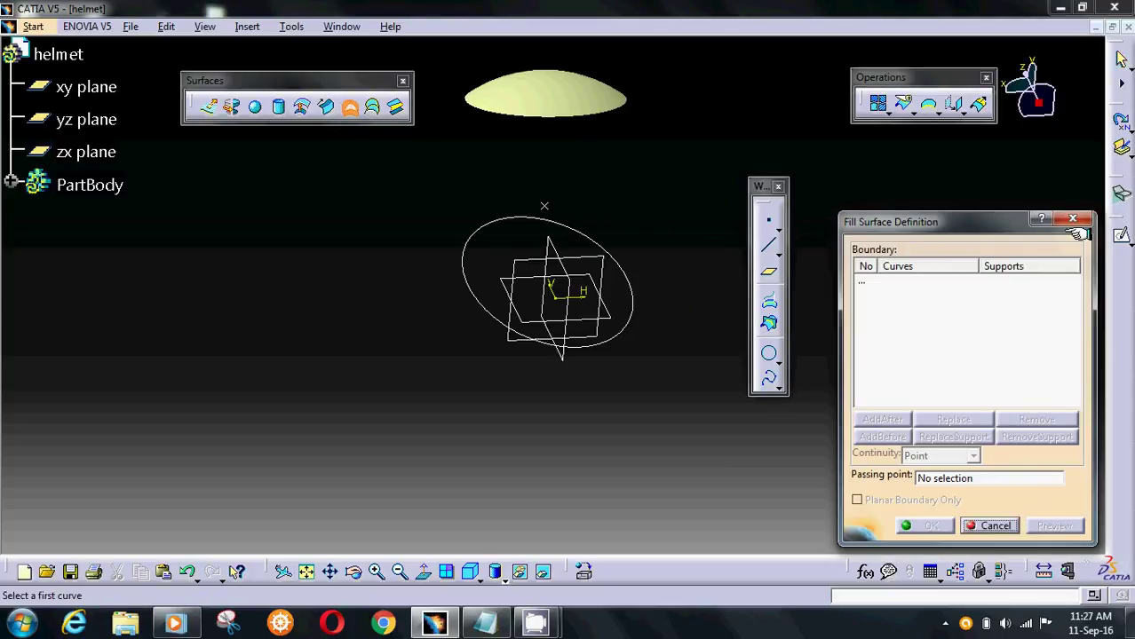
{"action": "left_click", "coordinate": [1073, 218]}
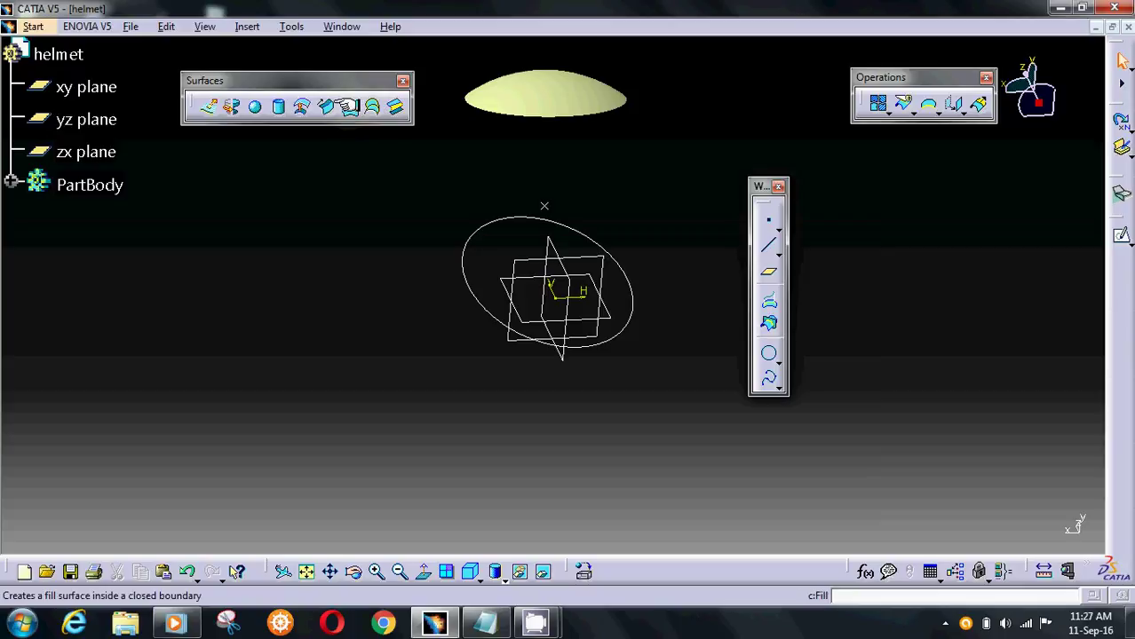
{"action": "left_click", "coordinate": [349, 106]}
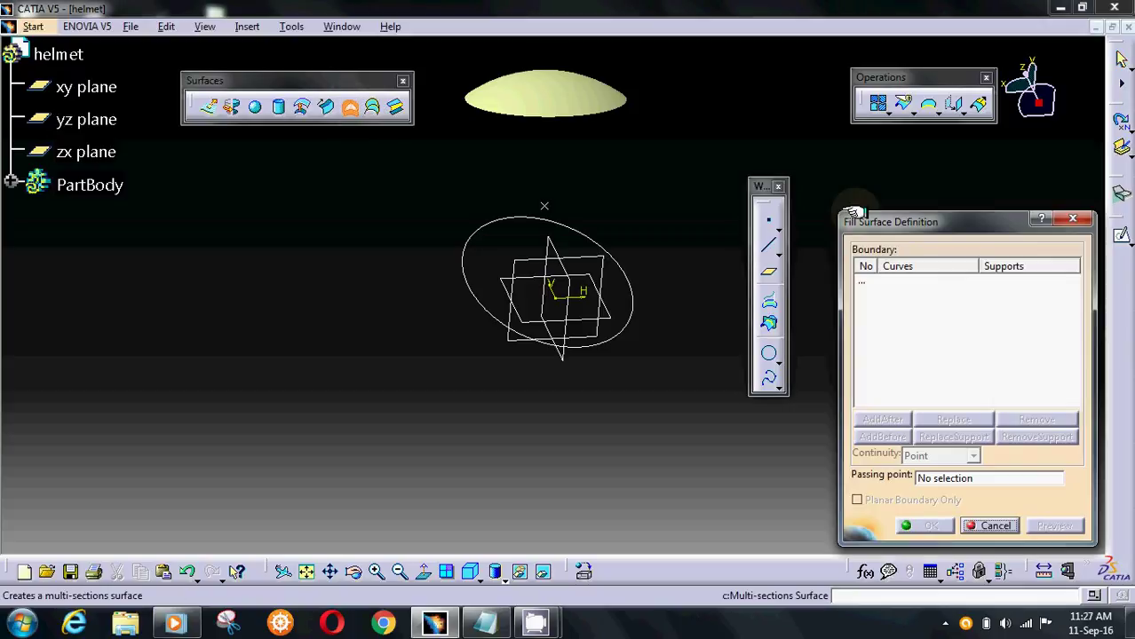
{"action": "left_click", "coordinate": [1070, 219]}
- Sweep a 25mm surface along the ellipse, drafted -40deg from the zx plane
{"action": "left_click", "coordinate": [328, 106]}
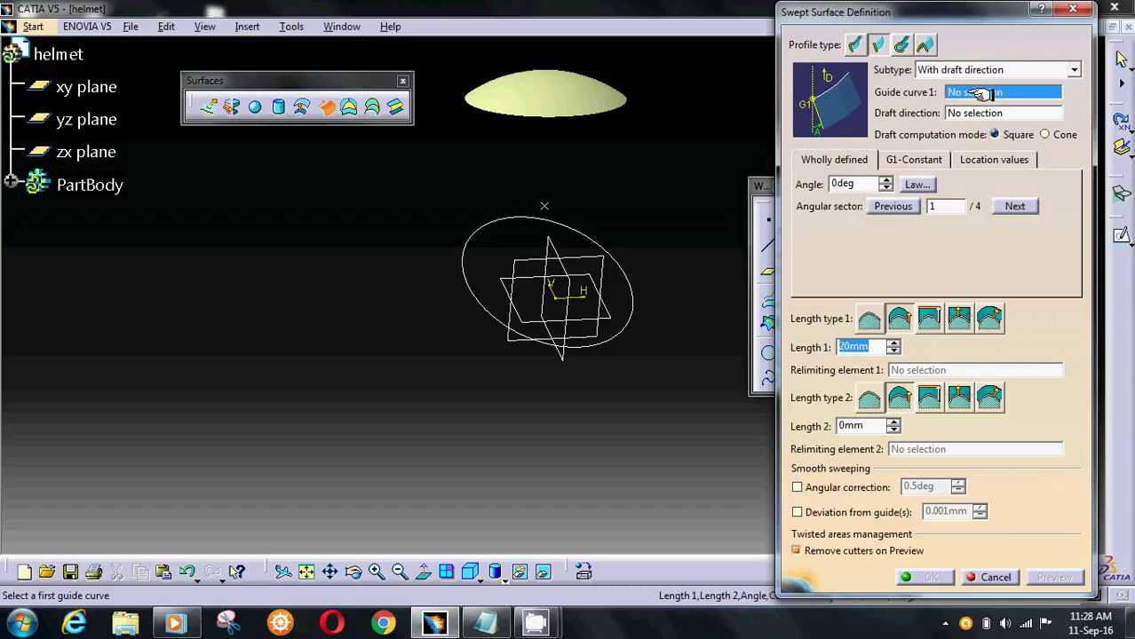
{"action": "left_click", "coordinate": [503, 219]}
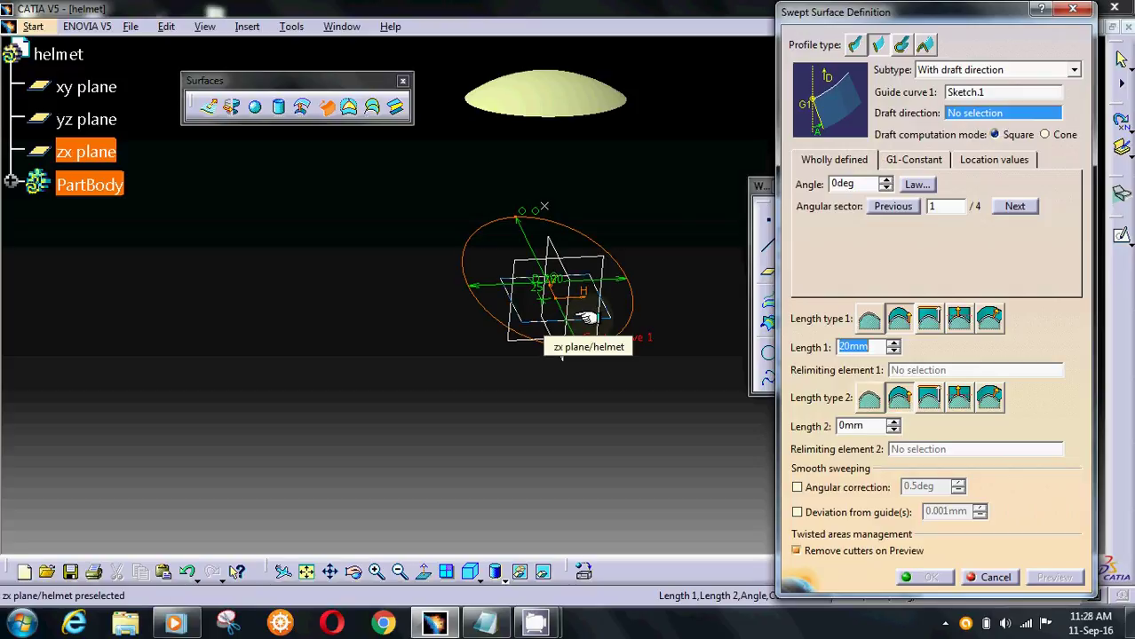
{"action": "left_click", "coordinate": [586, 318]}
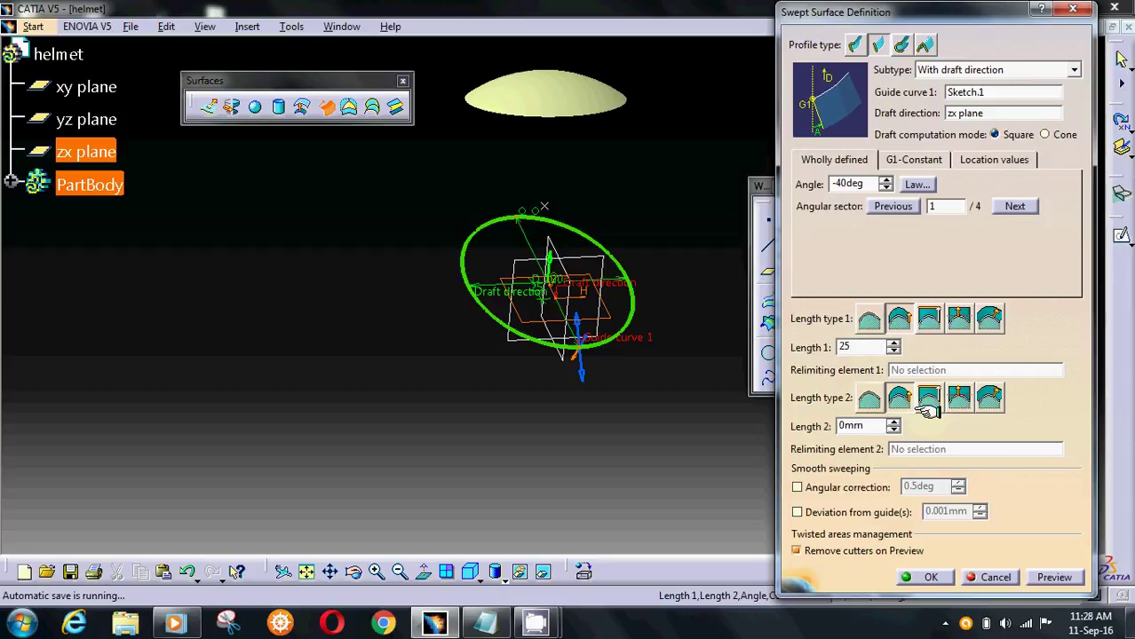
{"action": "left_click", "coordinate": [1037, 576]}
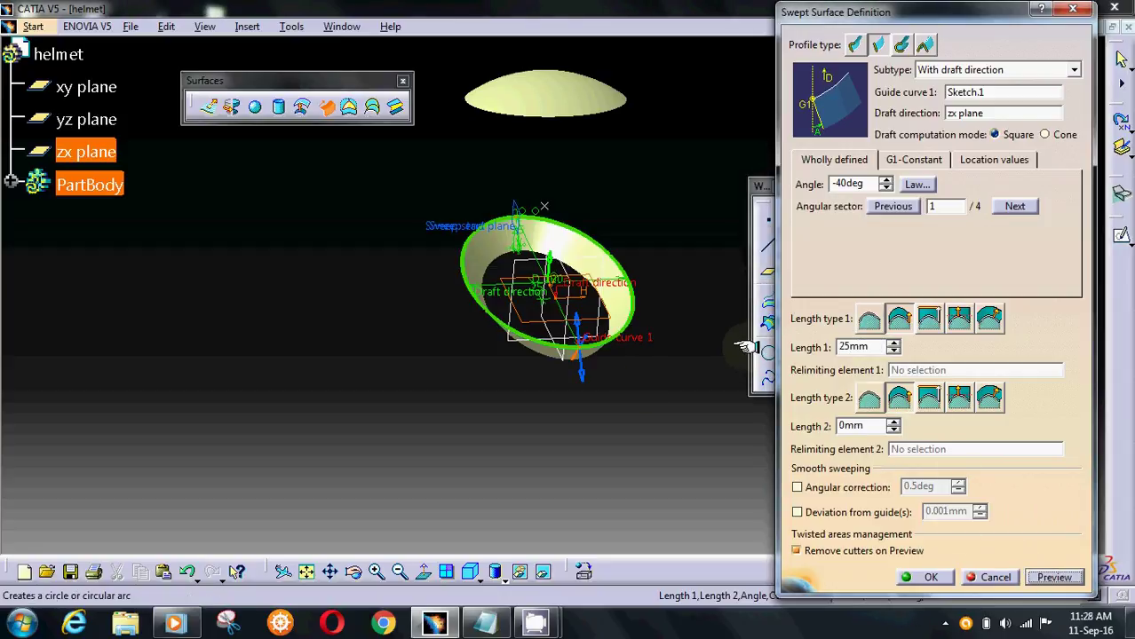
{"action": "middle_click_drag", "start_coordinate": [747, 341], "coordinate": [567, 375]}
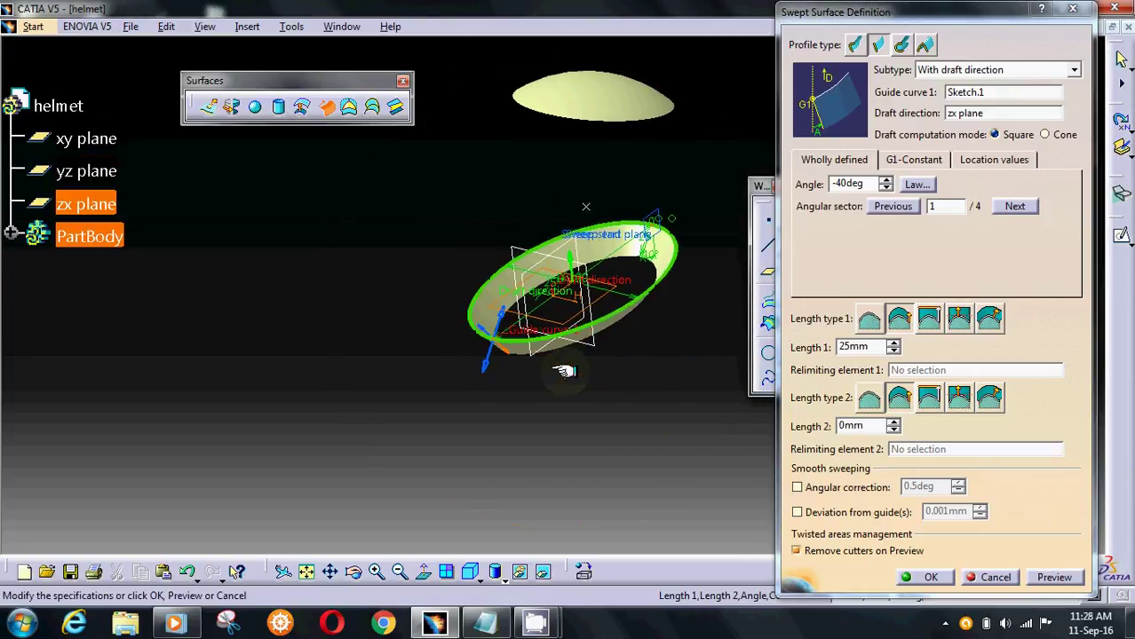
{"action": "middle_click_drag", "start_coordinate": [660, 384], "coordinate": [571, 392]}
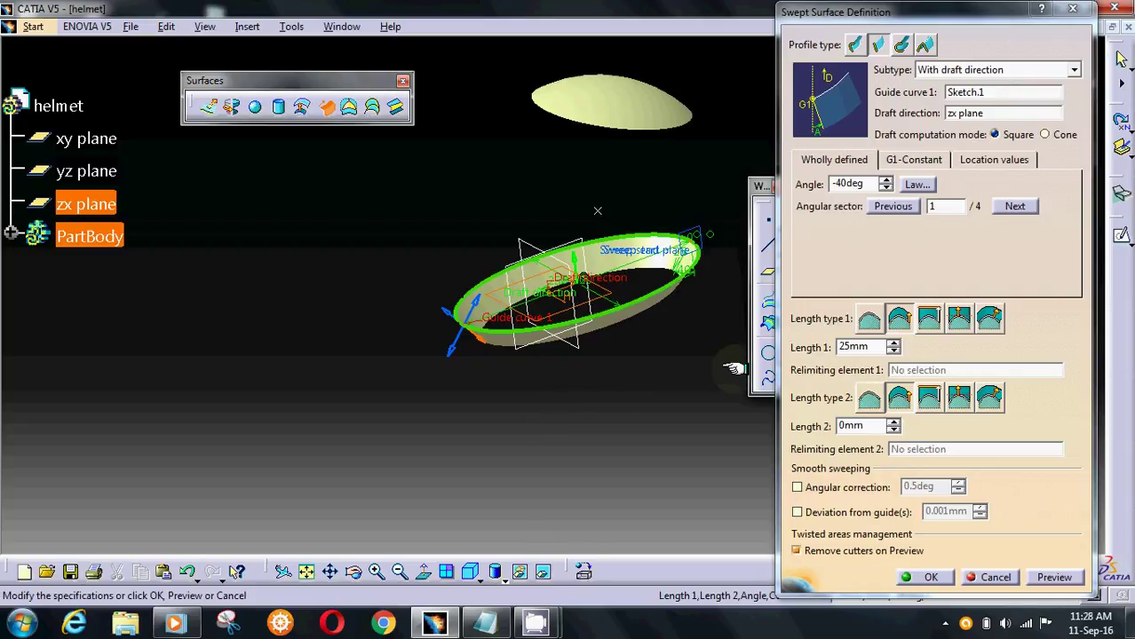
{"action": "key", "text": "Return"}
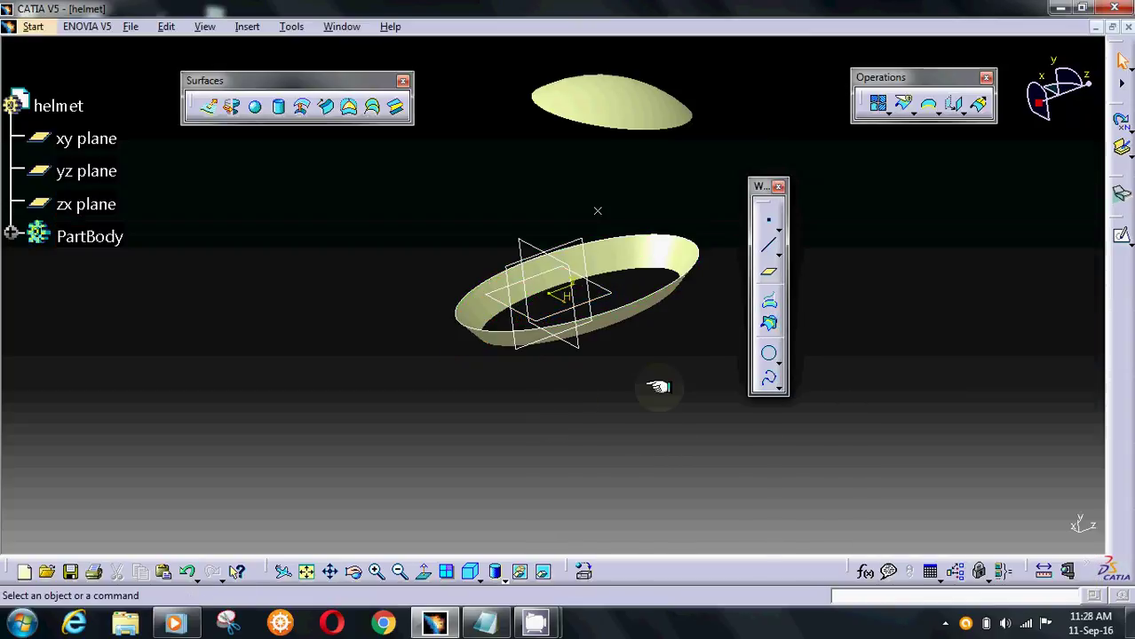
- Blend Split.1's edge on Split.1 to Sketch.1 on Sweep.1 with a tangent blend
{"action": "middle_click_drag", "start_coordinate": [659, 387], "coordinate": [493, 355]}
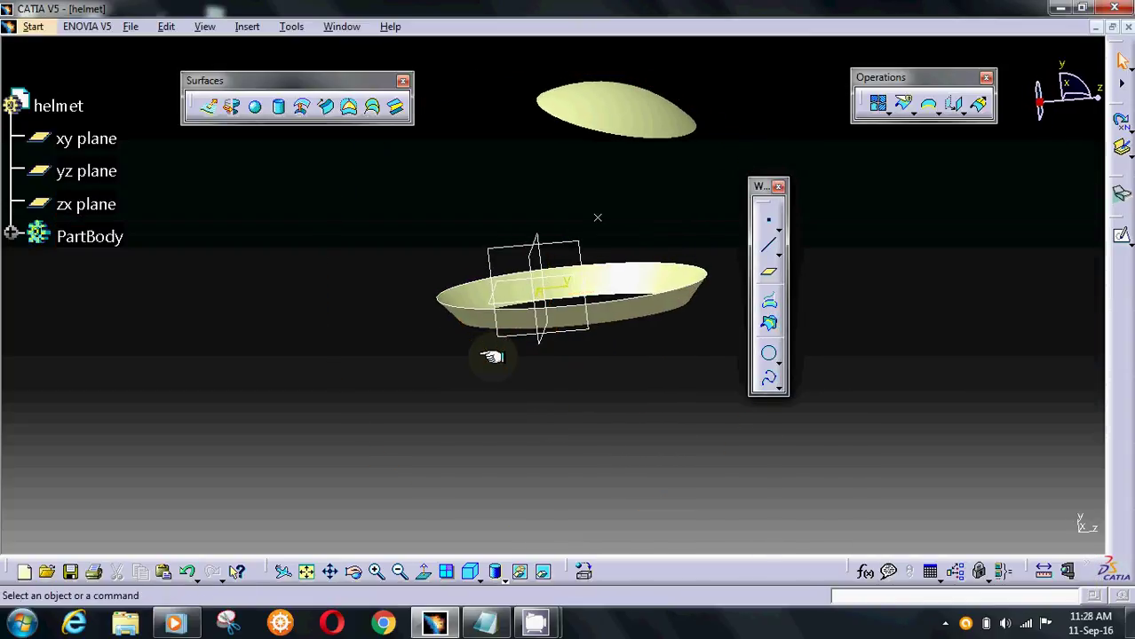
{"action": "left_click", "coordinate": [394, 106]}
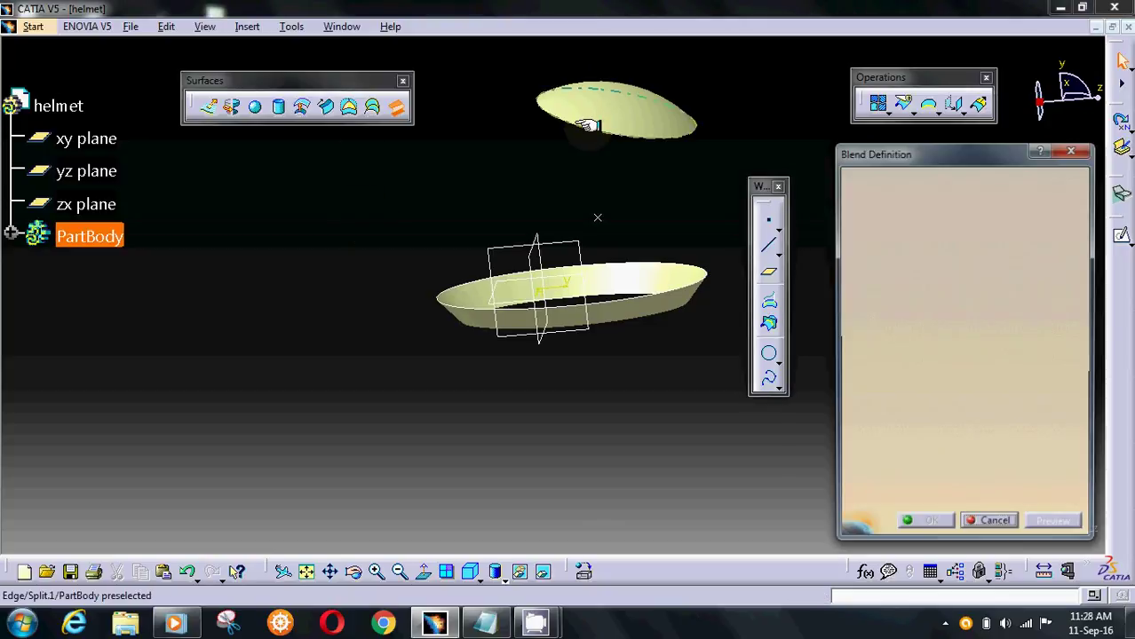
{"action": "left_click", "coordinate": [586, 128]}
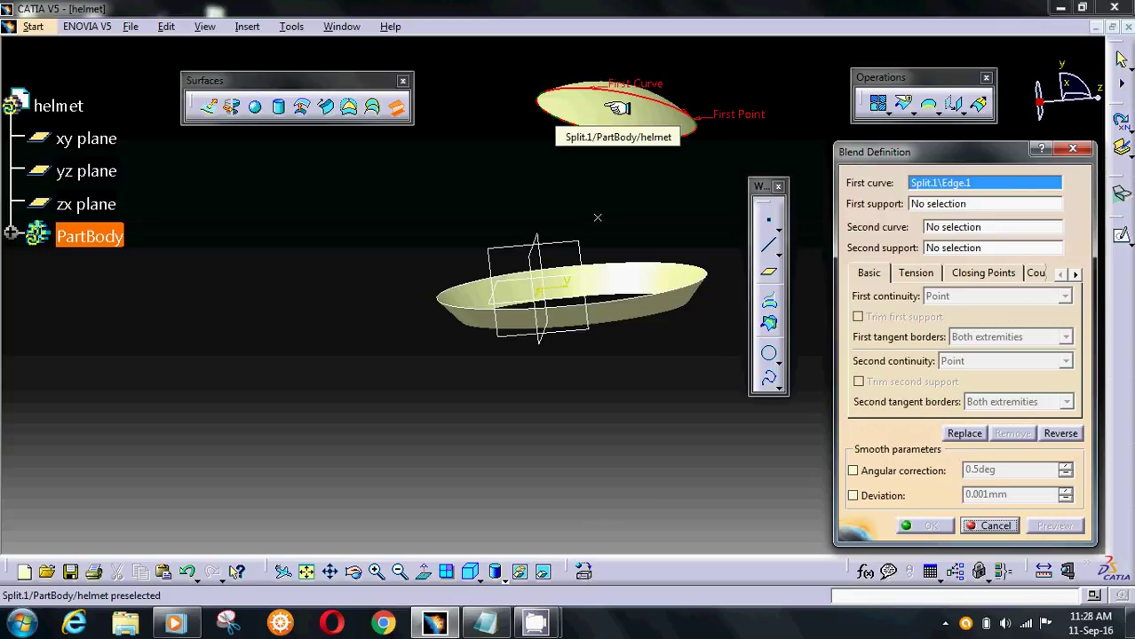
{"action": "left_click", "coordinate": [590, 93]}
{"action": "left_click", "coordinate": [610, 299]}
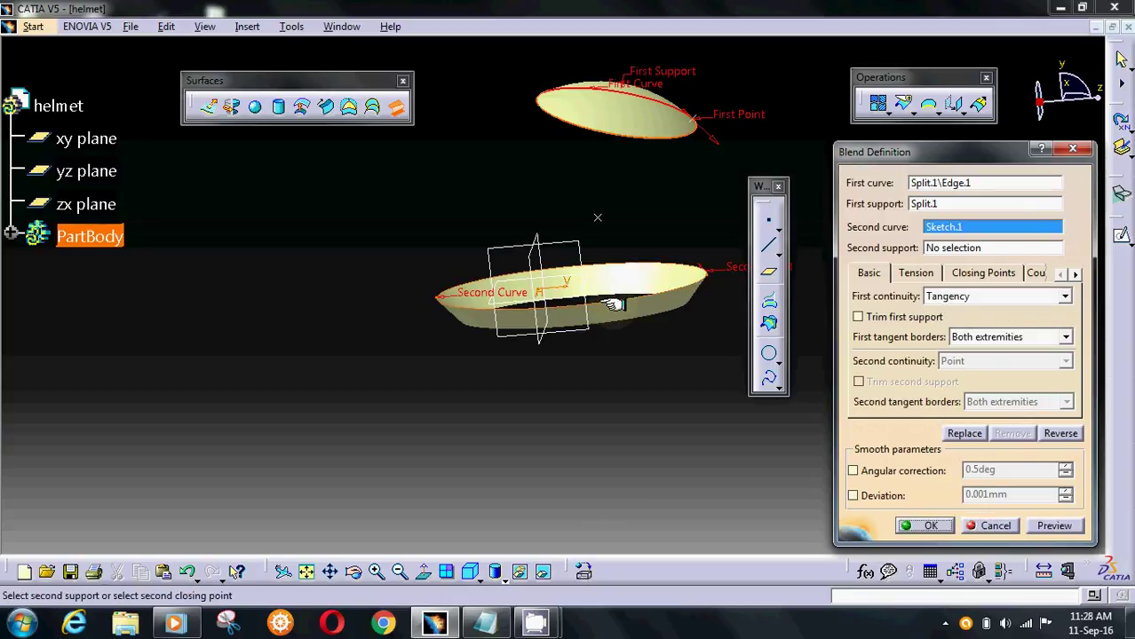
{"action": "left_click", "coordinate": [617, 313]}
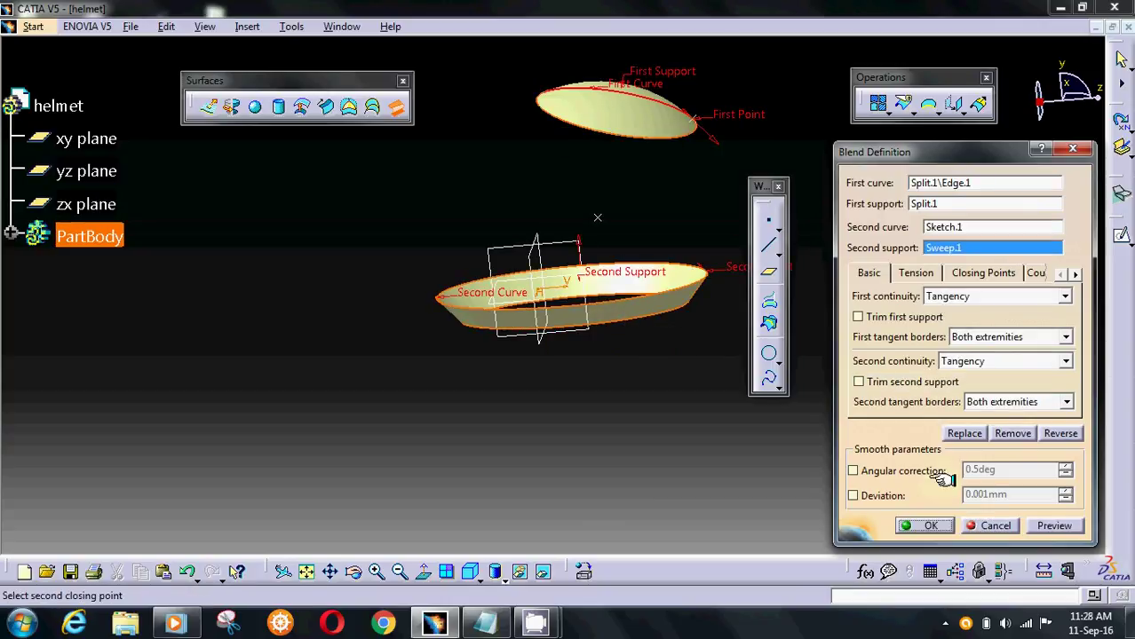
{"action": "left_click", "coordinate": [924, 524]}
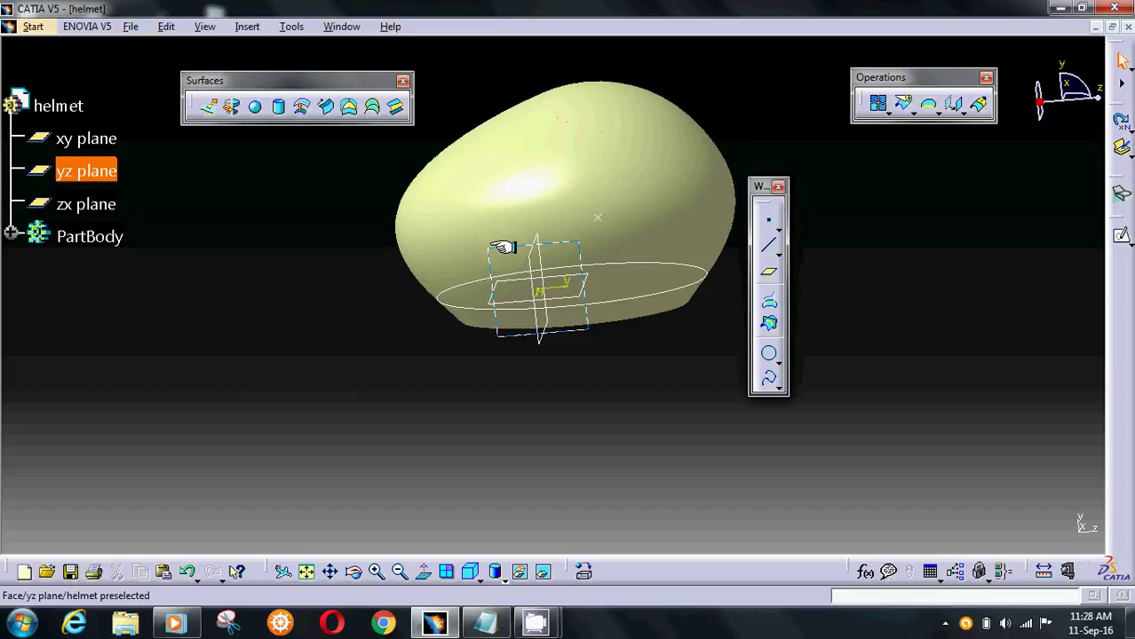
- Open a new sketch on the yz plane and draw the profile's first line
{"action": "left_click", "coordinate": [503, 247]}
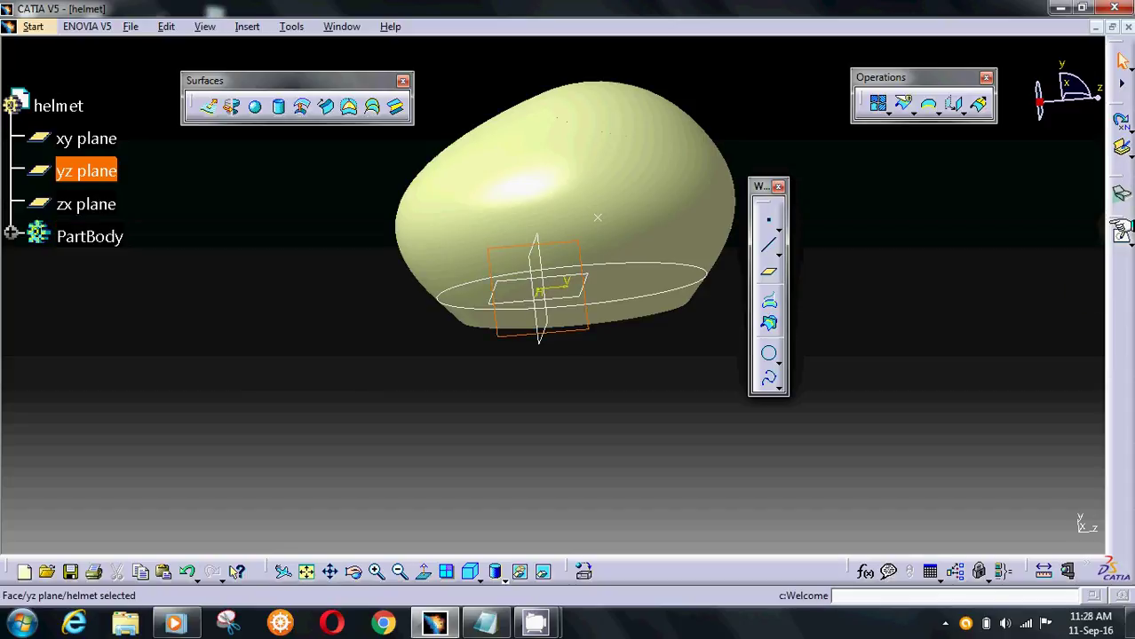
{"action": "left_click", "coordinate": [1120, 229]}
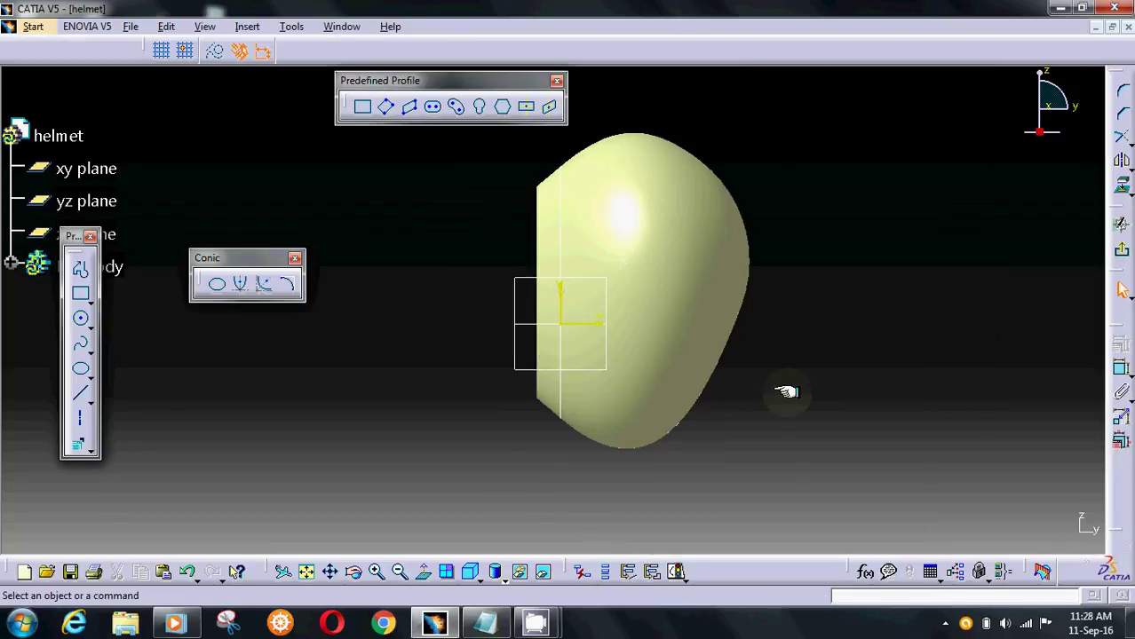
{"action": "left_click", "coordinate": [79, 268]}
{"action": "left_click", "coordinate": [79, 266]}
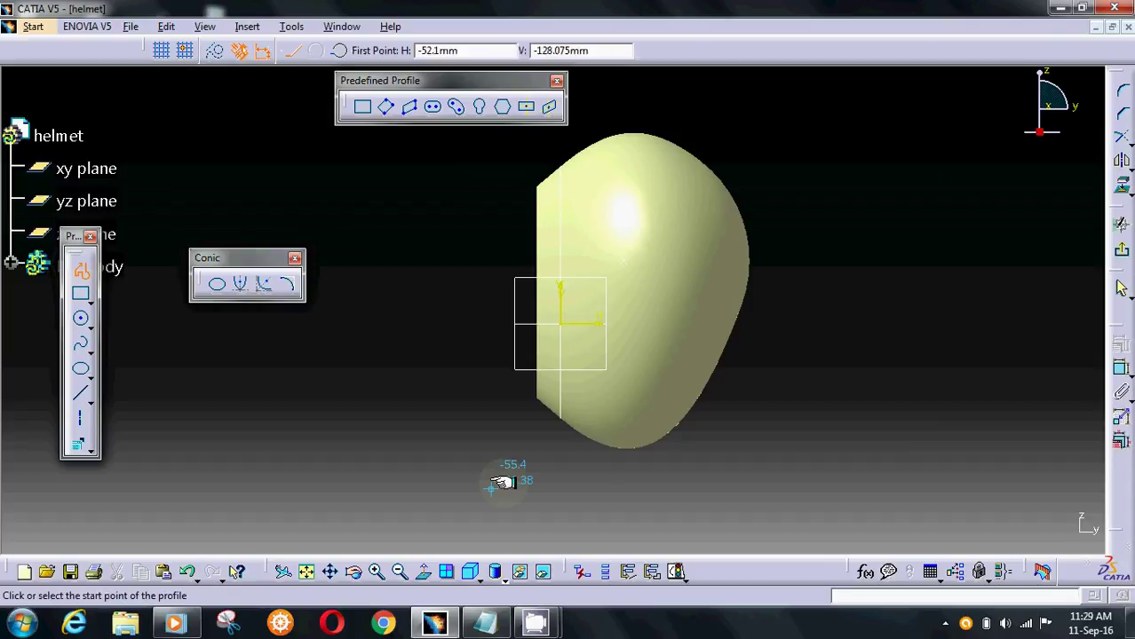
{"action": "left_click", "coordinate": [561, 437]}
{"action": "left_click", "coordinate": [589, 321]}
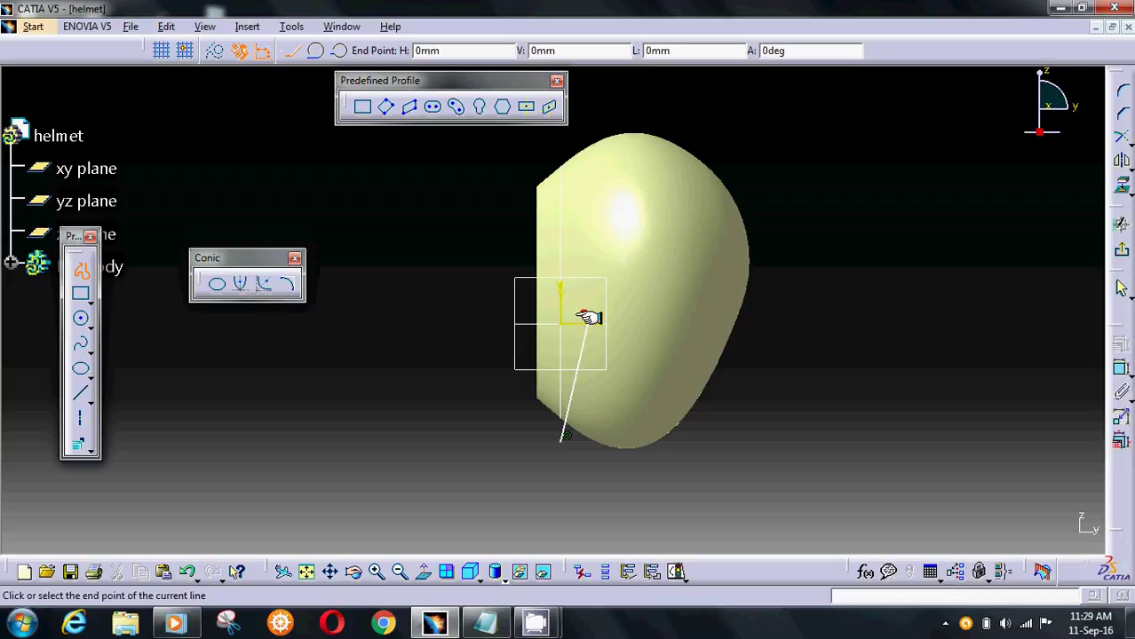
- Add two tangent arcs ending below the helmet, then exit the sketch
{"action": "left_click_drag", "start_coordinate": [613, 278], "coordinate": [629, 288]}
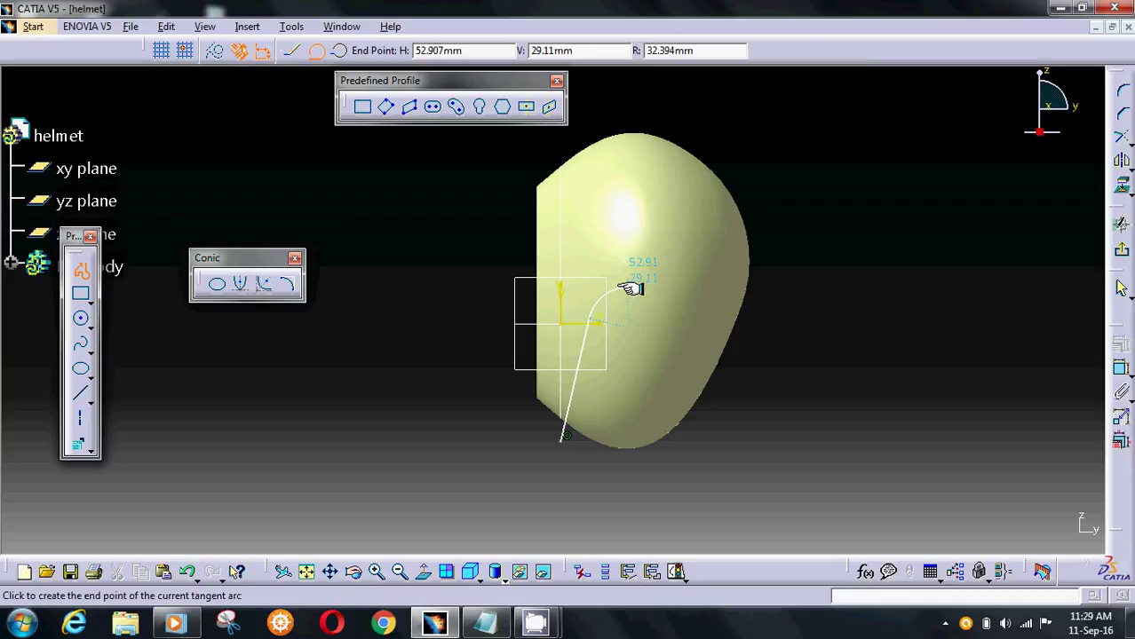
{"action": "left_click", "coordinate": [655, 318]}
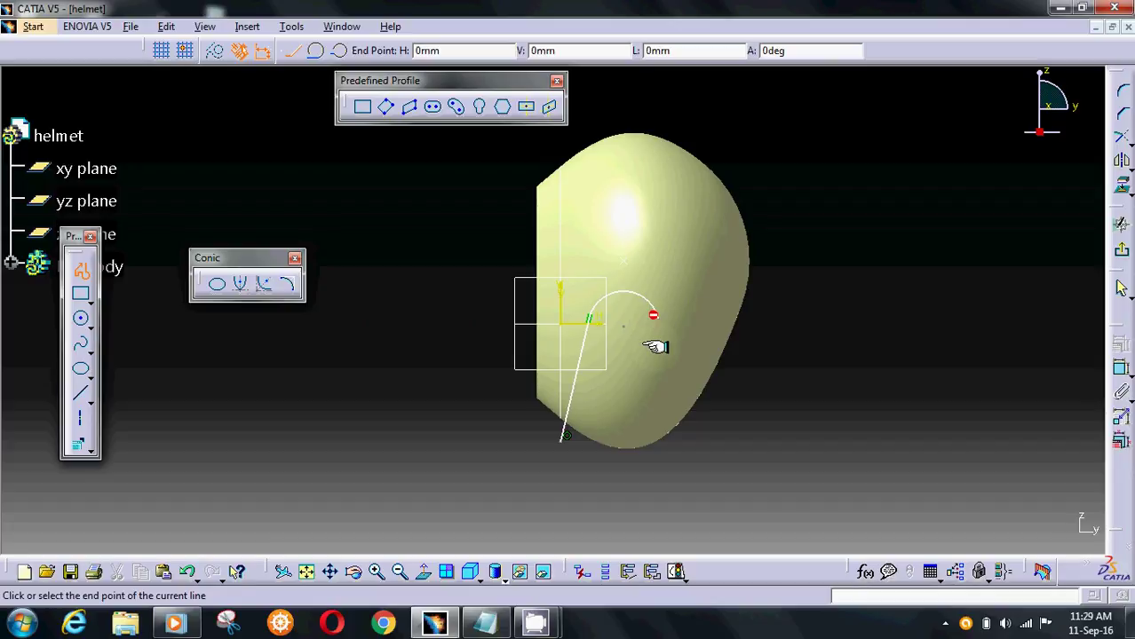
{"action": "left_click_drag", "start_coordinate": [655, 347], "coordinate": [658, 354]}
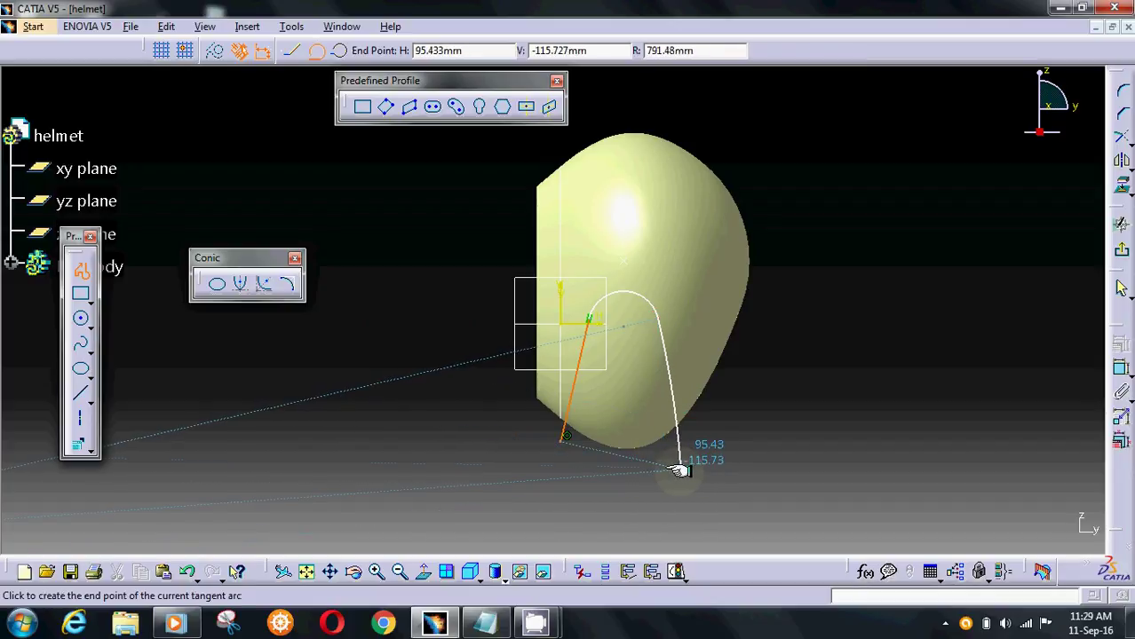
{"action": "left_click", "coordinate": [670, 468]}
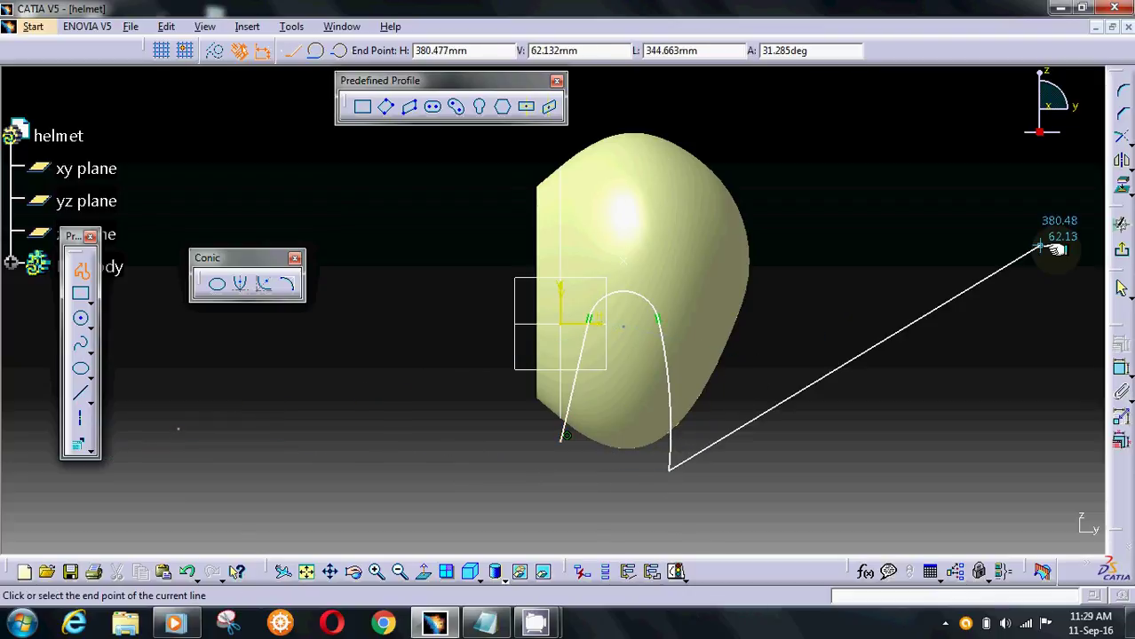
{"action": "left_click", "coordinate": [1120, 288]}
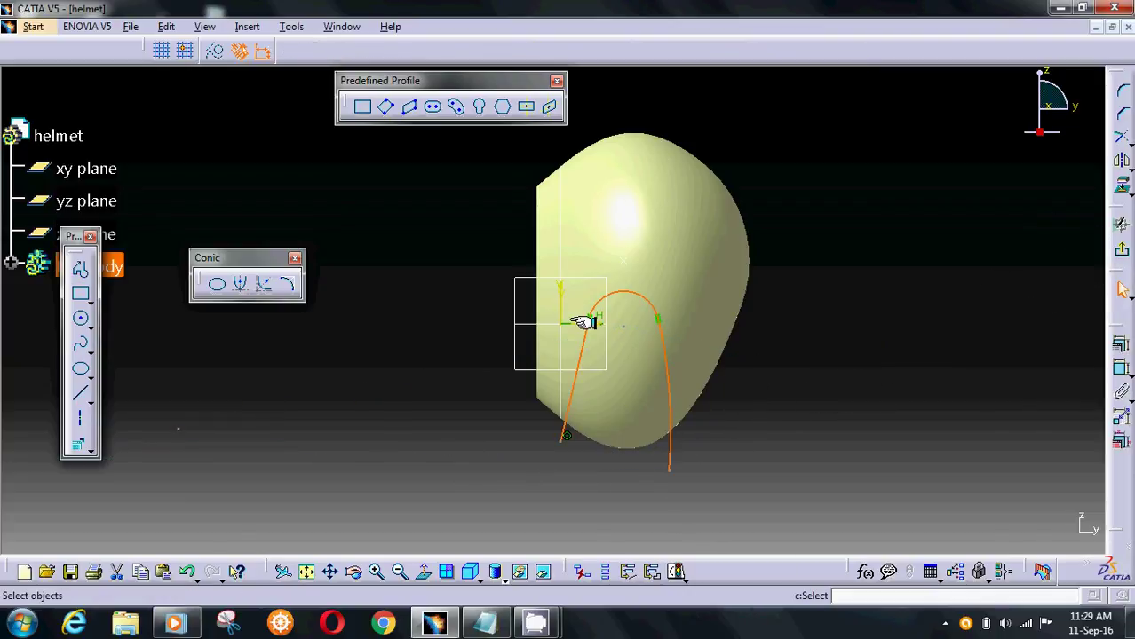
{"action": "left_click_drag", "start_coordinate": [665, 372], "coordinate": [659, 372]}
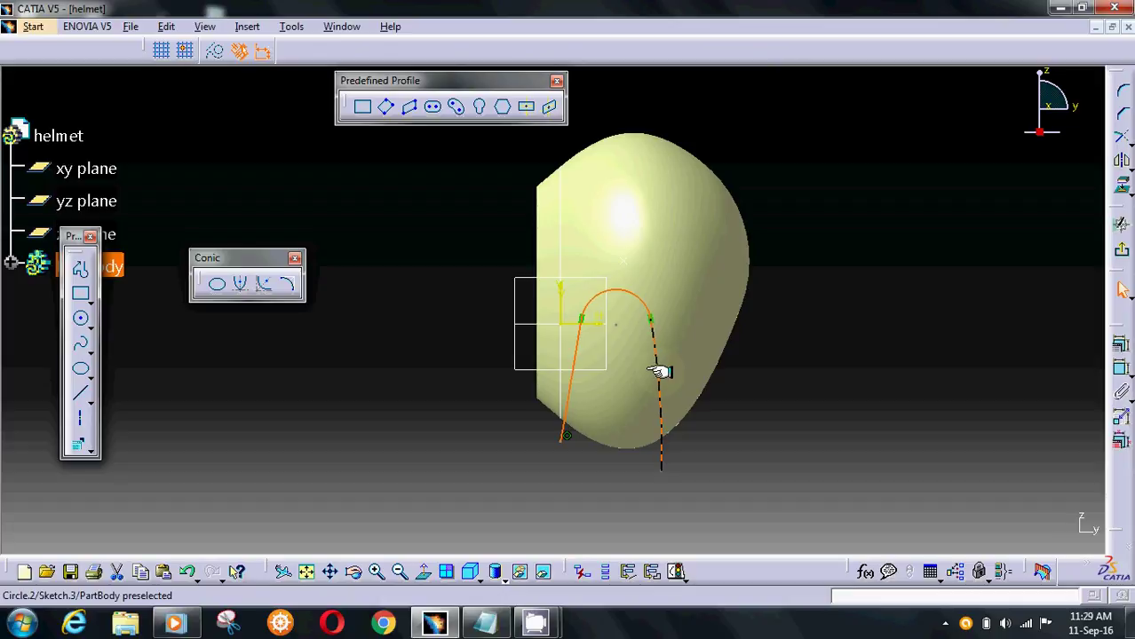
{"action": "left_click", "coordinate": [628, 288]}
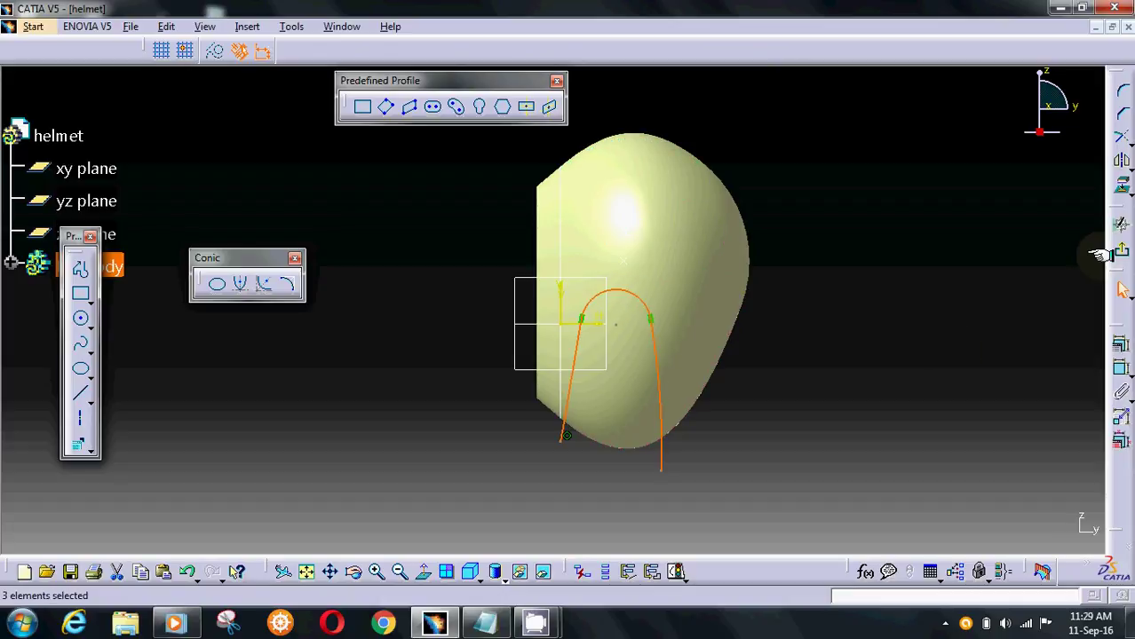
{"action": "left_click", "coordinate": [1117, 254]}
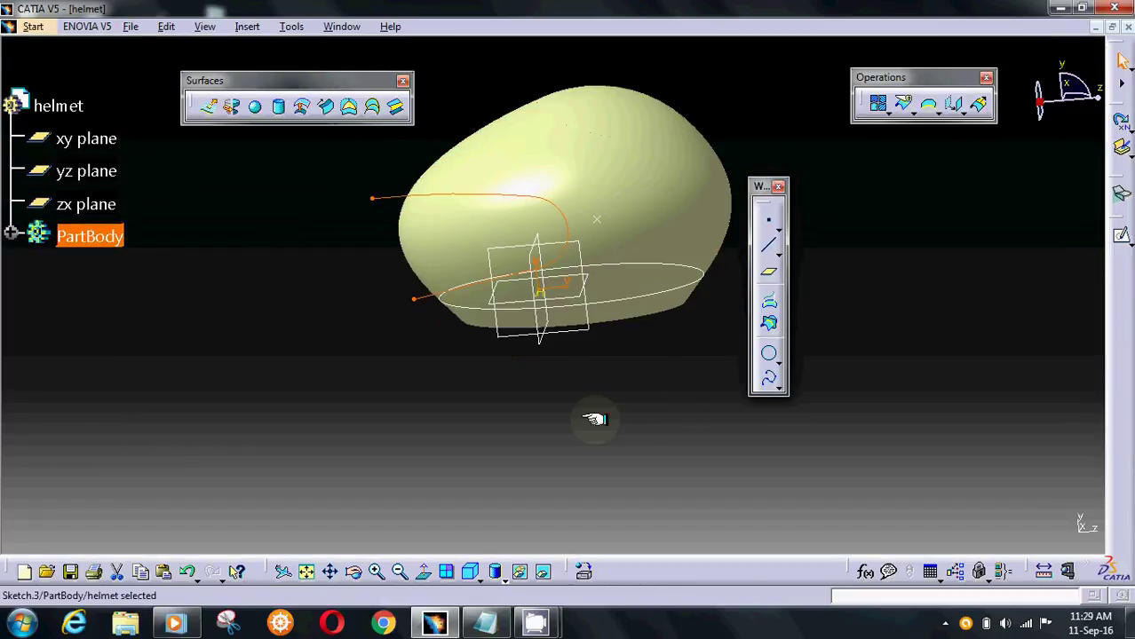
- Extrude Sketch.3 into a surface with 147mm and 266mm limits, then start a Split
{"action": "left_click", "coordinate": [207, 107]}
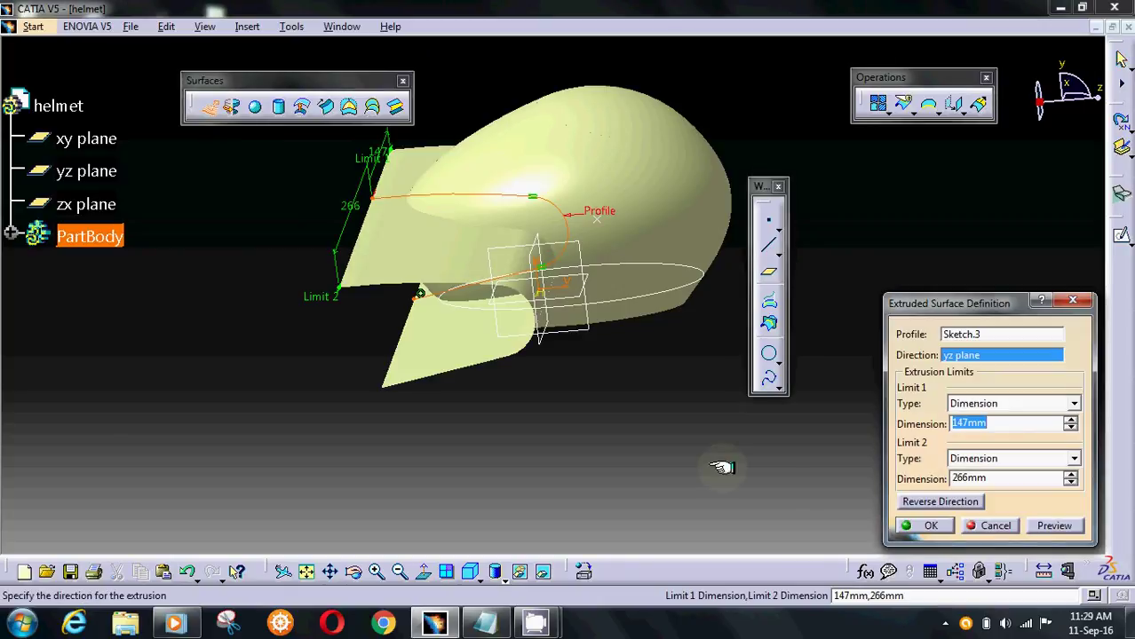
{"action": "middle_click_drag", "start_coordinate": [387, 235], "coordinate": [551, 292]}
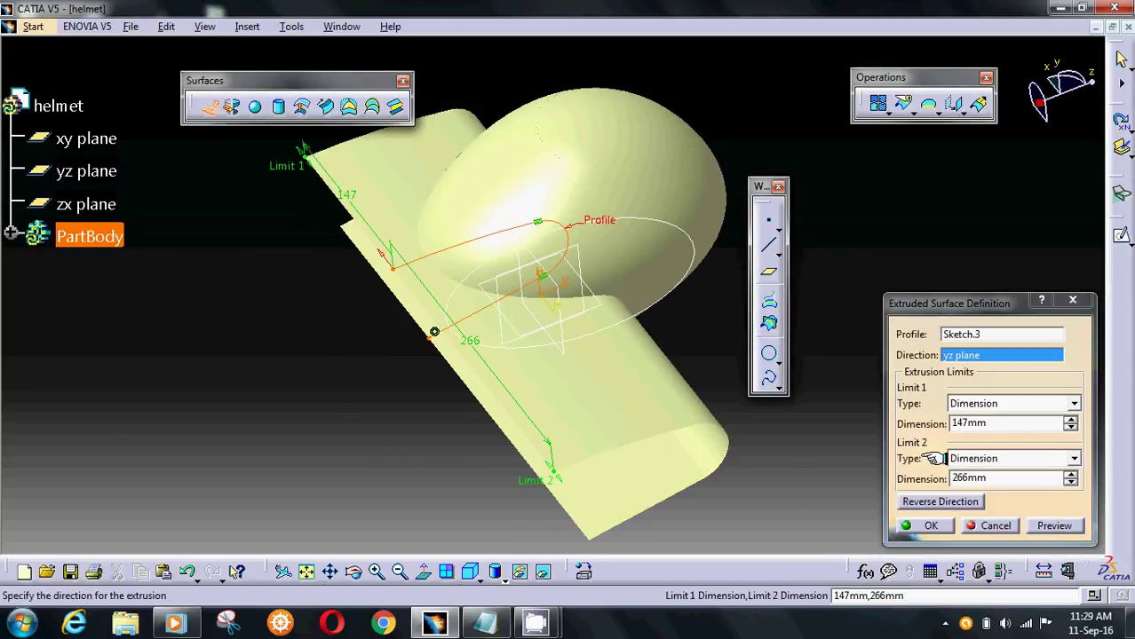
{"action": "left_click", "coordinate": [928, 526]}
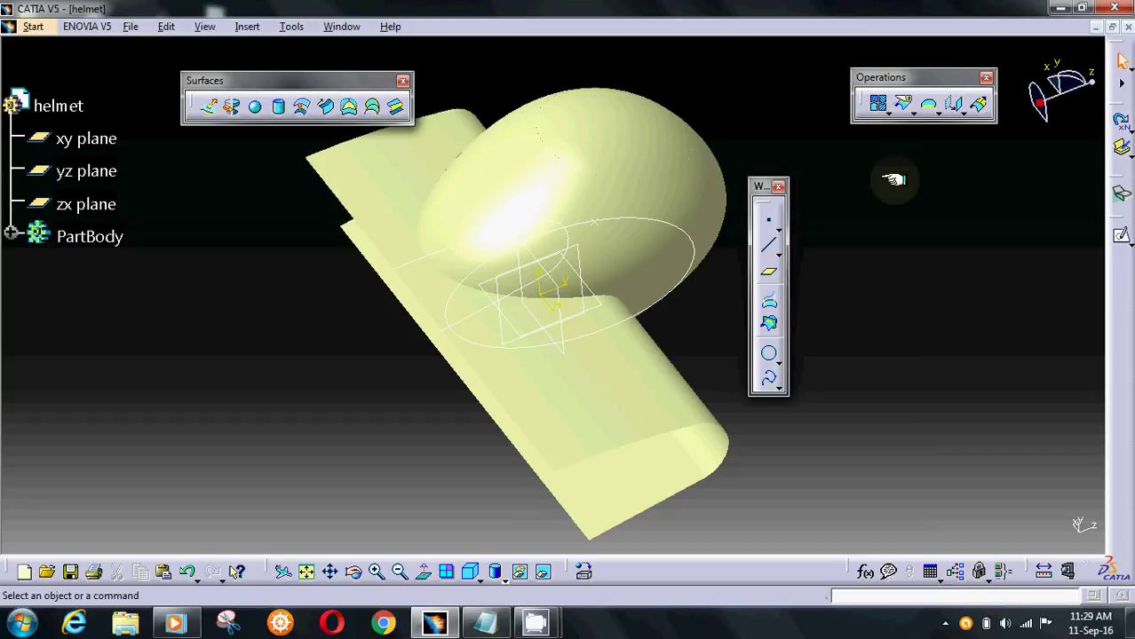
{"action": "left_click", "coordinate": [904, 104]}
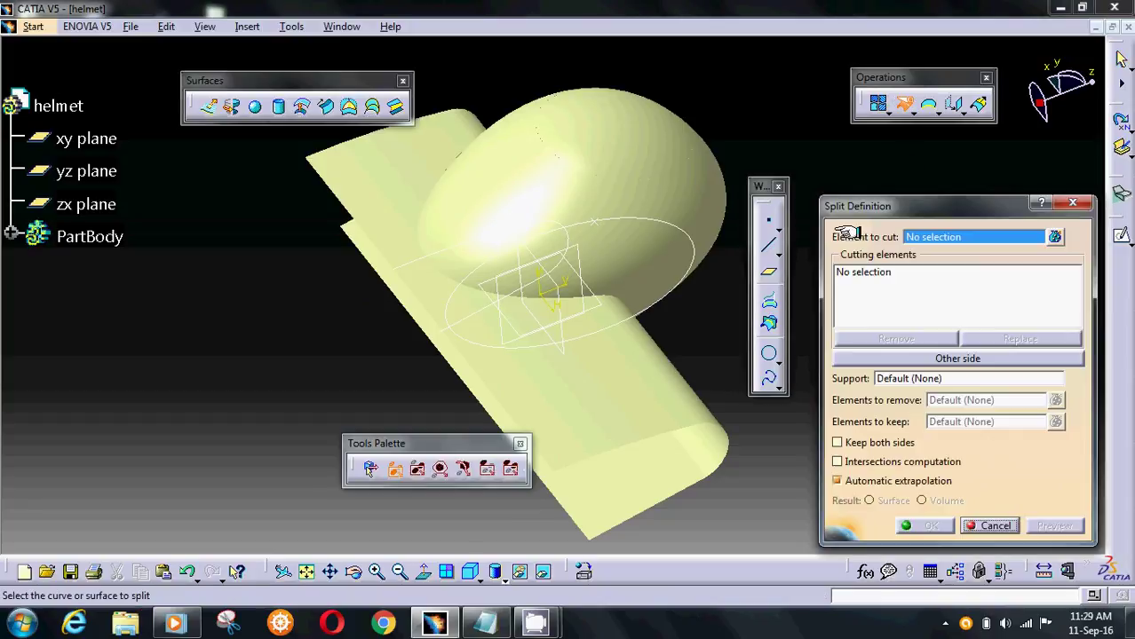
- Split the blended helmet with Extrude.2 to cut out the face opening
{"action": "left_click", "coordinate": [489, 228]}
{"action": "left_click", "coordinate": [371, 178]}
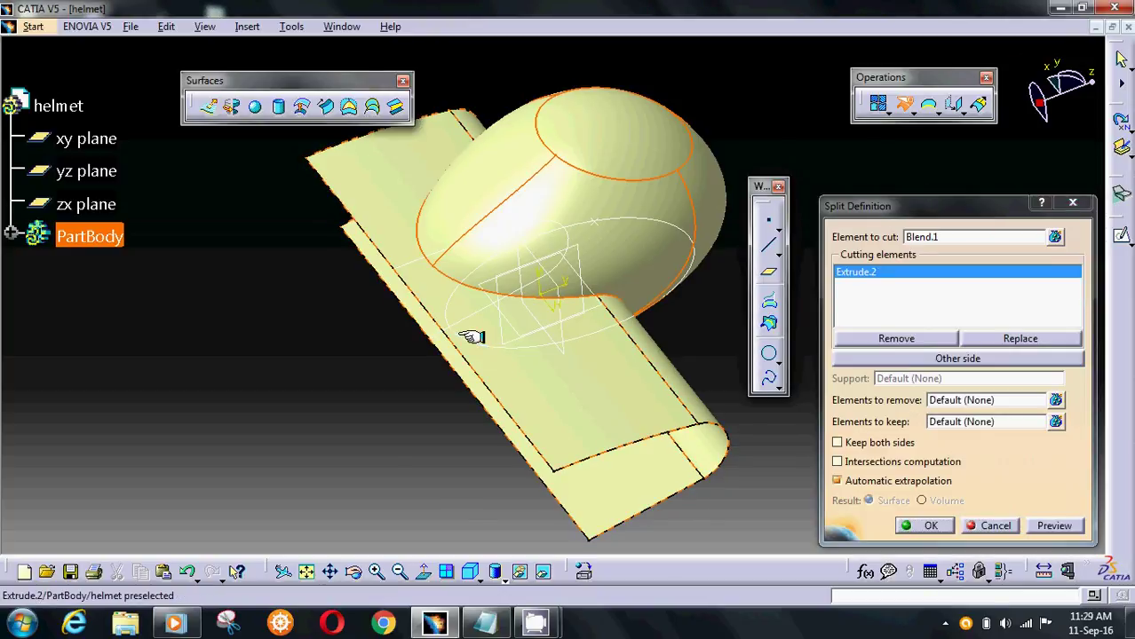
{"action": "middle_click_drag", "start_coordinate": [472, 333], "coordinate": [430, 418]}
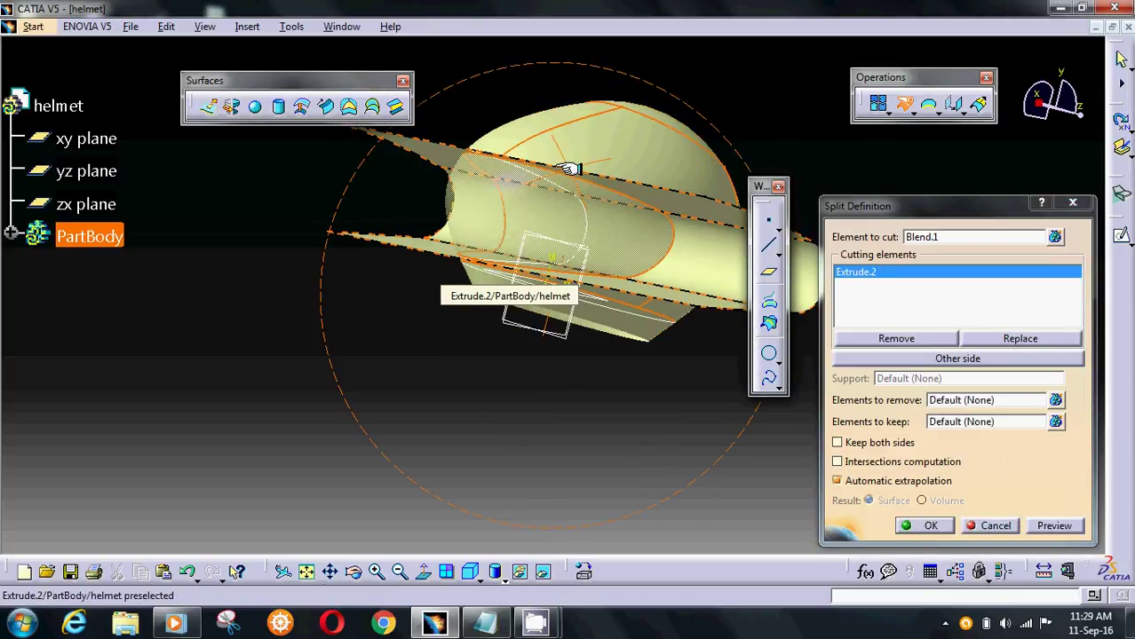
{"action": "left_click", "coordinate": [910, 522]}
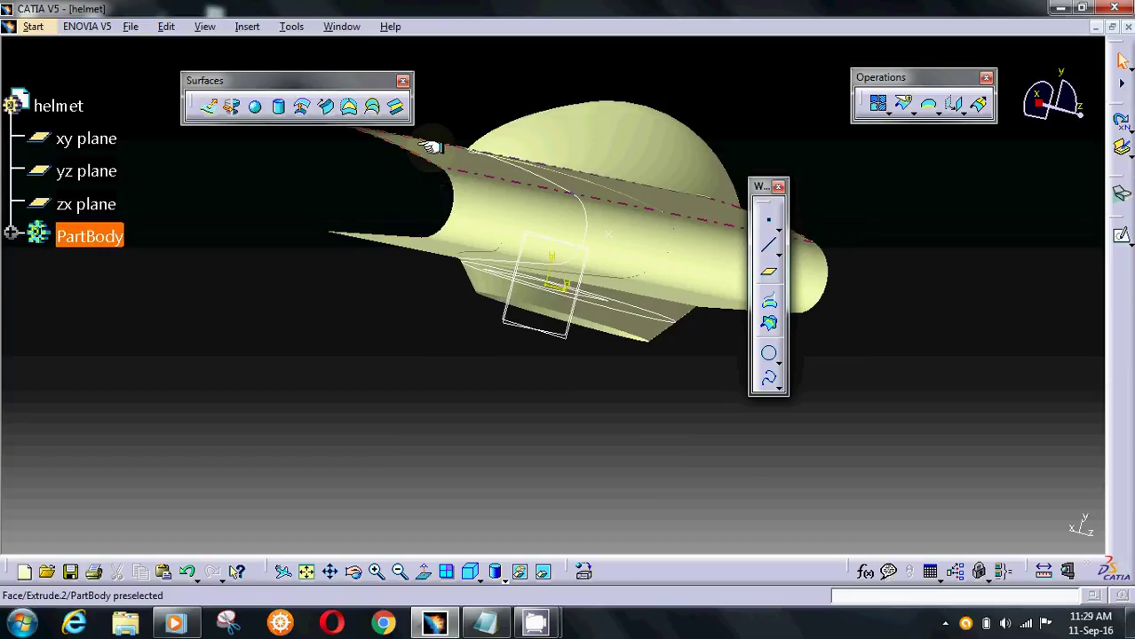
- Hide Extrude.2 and bring up the sketch curve's context menu
{"action": "right_click", "coordinate": [430, 145]}
{"action": "left_click", "coordinate": [480, 195]}
{"action": "middle_click_drag", "start_coordinate": [461, 197], "coordinate": [357, 325]}
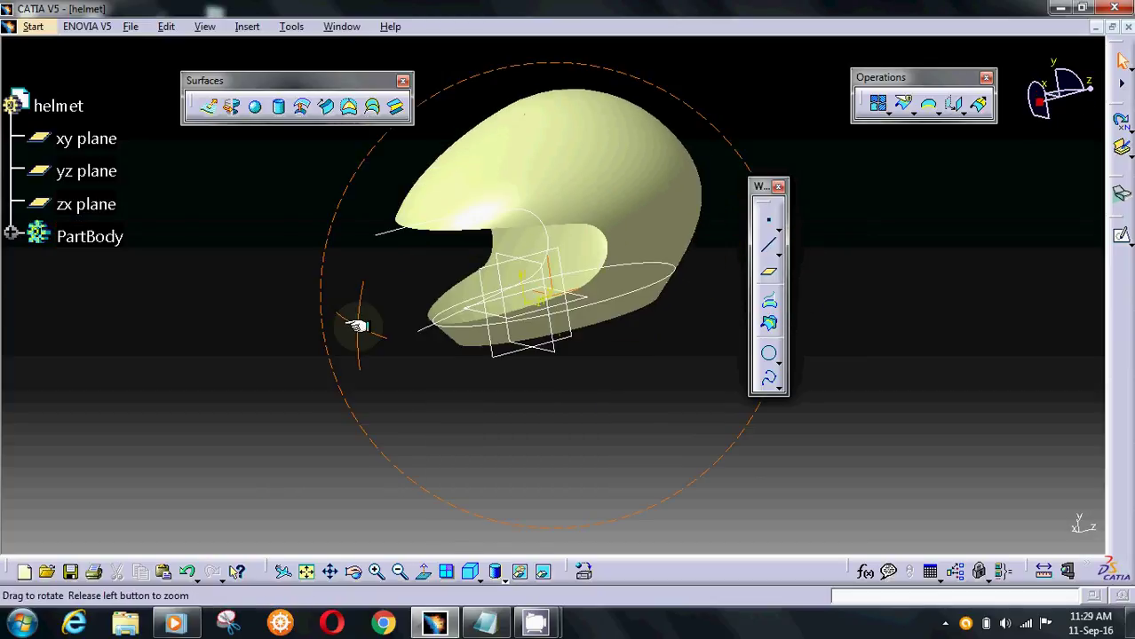
{"action": "right_click", "coordinate": [391, 233]}
- Hide the sketch curve and open a new sketch on the yz plane
{"action": "left_click", "coordinate": [417, 282]}
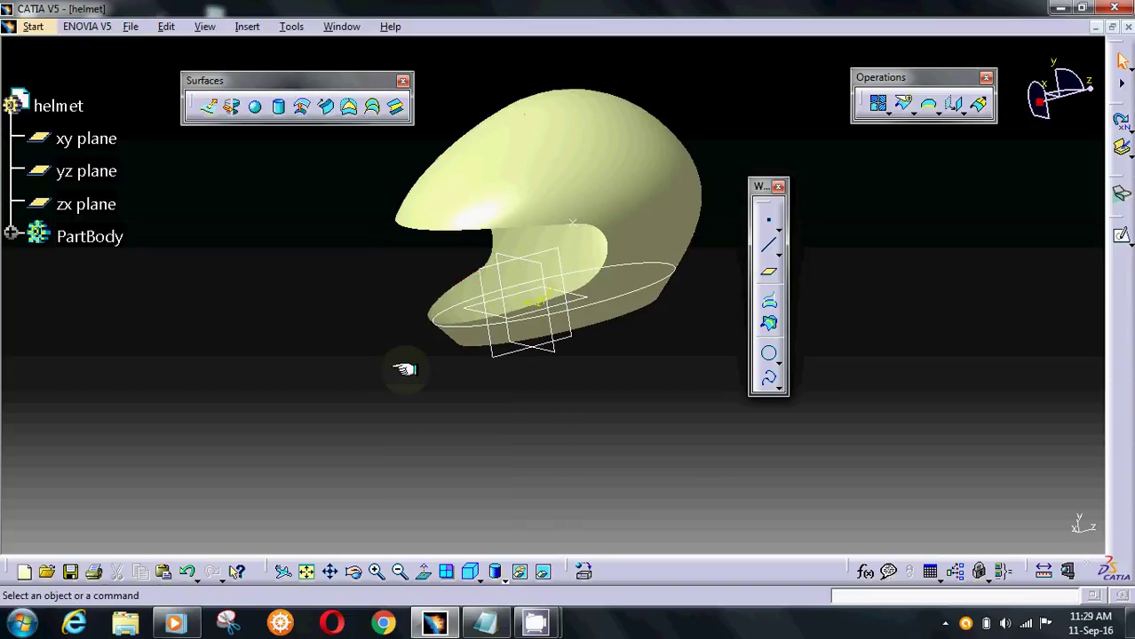
{"action": "middle_click_drag", "start_coordinate": [404, 359], "coordinate": [391, 244]}
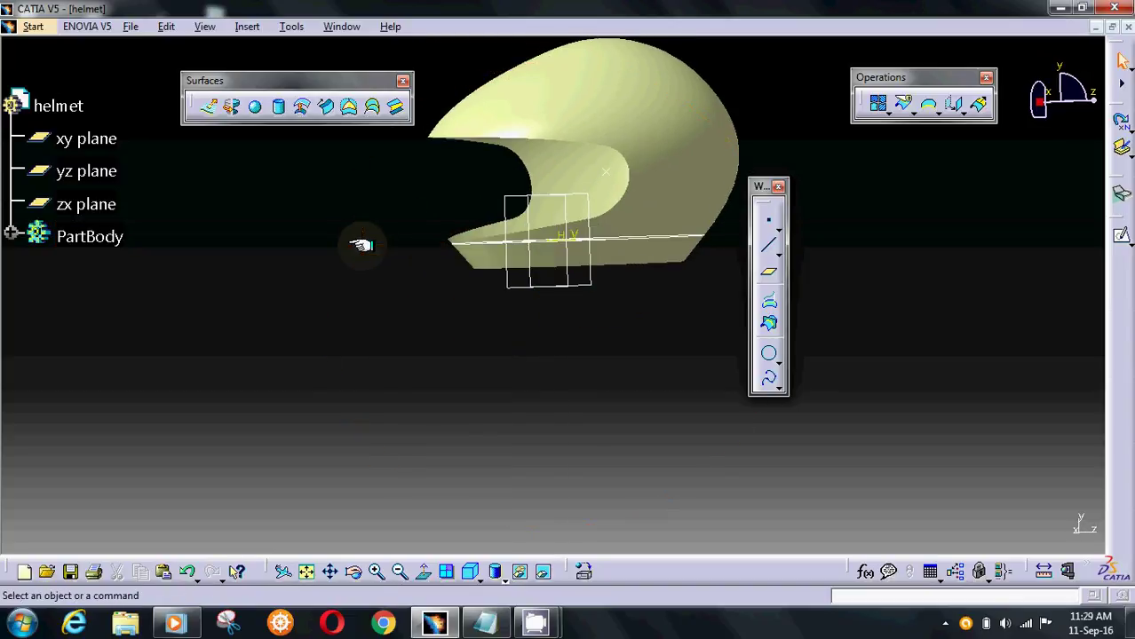
{"action": "left_click", "coordinate": [110, 173]}
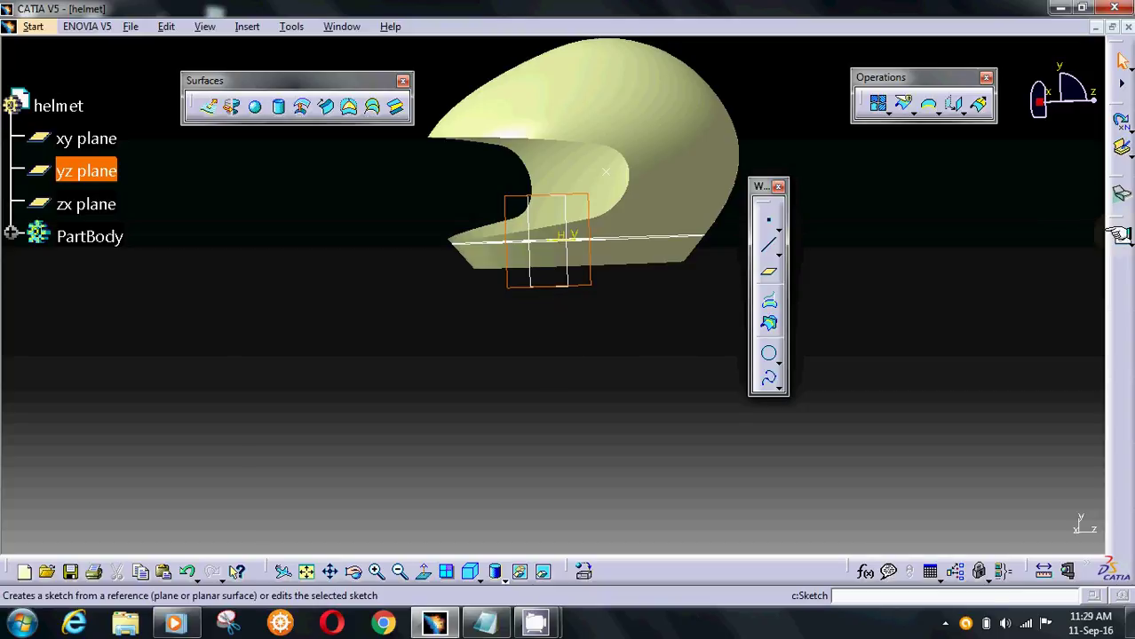
{"action": "left_click", "coordinate": [1120, 235]}
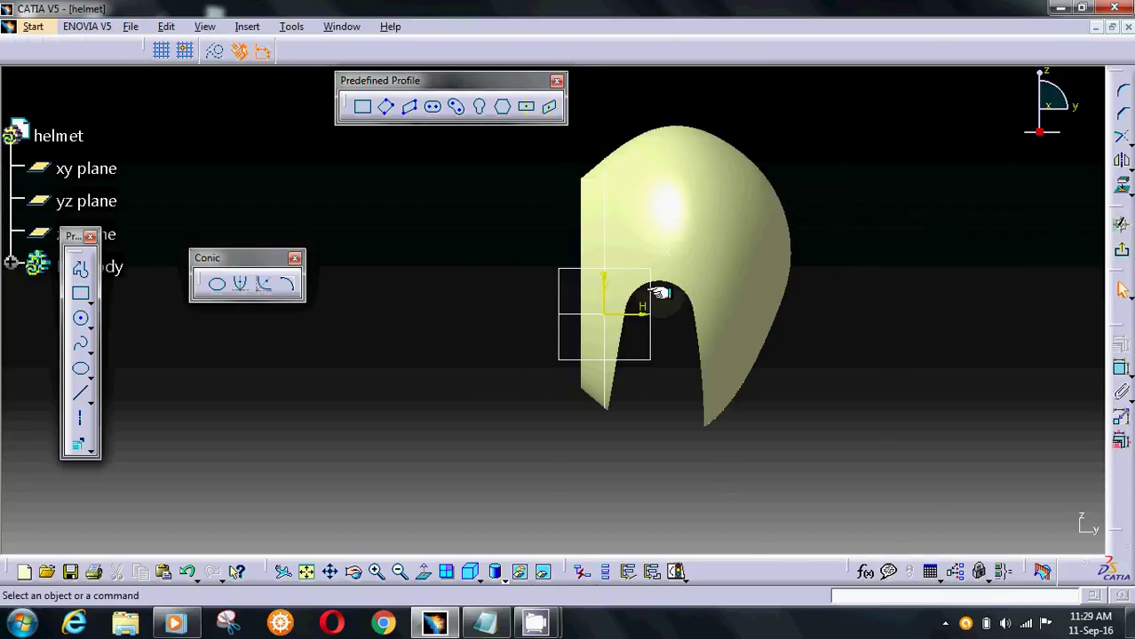
{"action": "middle_click_drag", "start_coordinate": [617, 266], "coordinate": [499, 266]}
- Draw a spline from above the helmet down past its lower front edge
{"action": "left_click", "coordinate": [80, 344]}
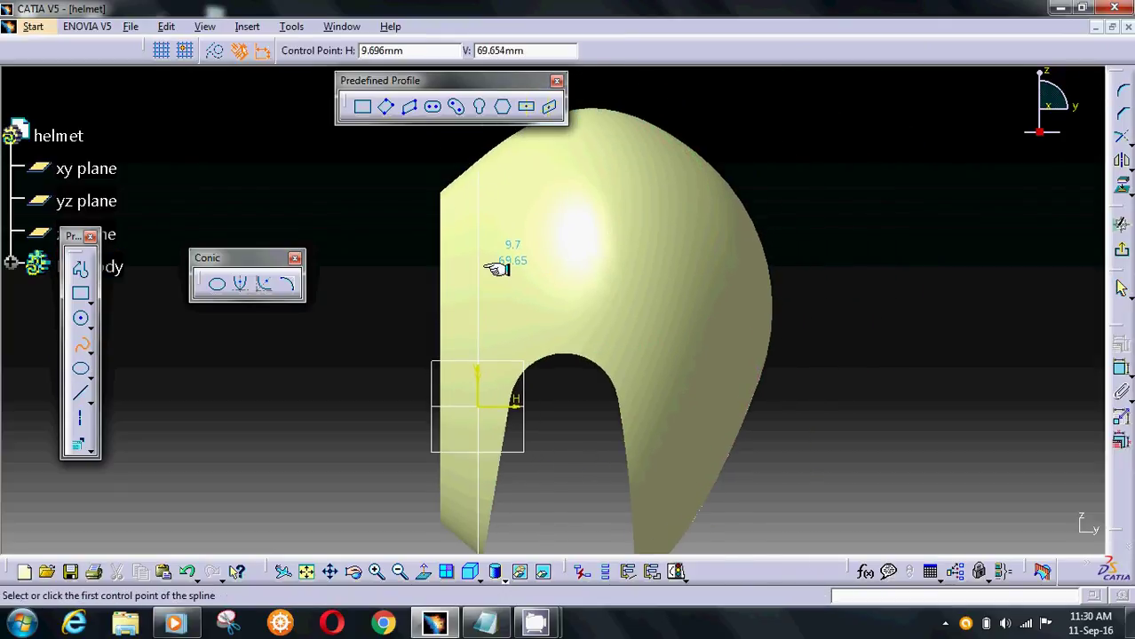
{"action": "left_click", "coordinate": [450, 135]}
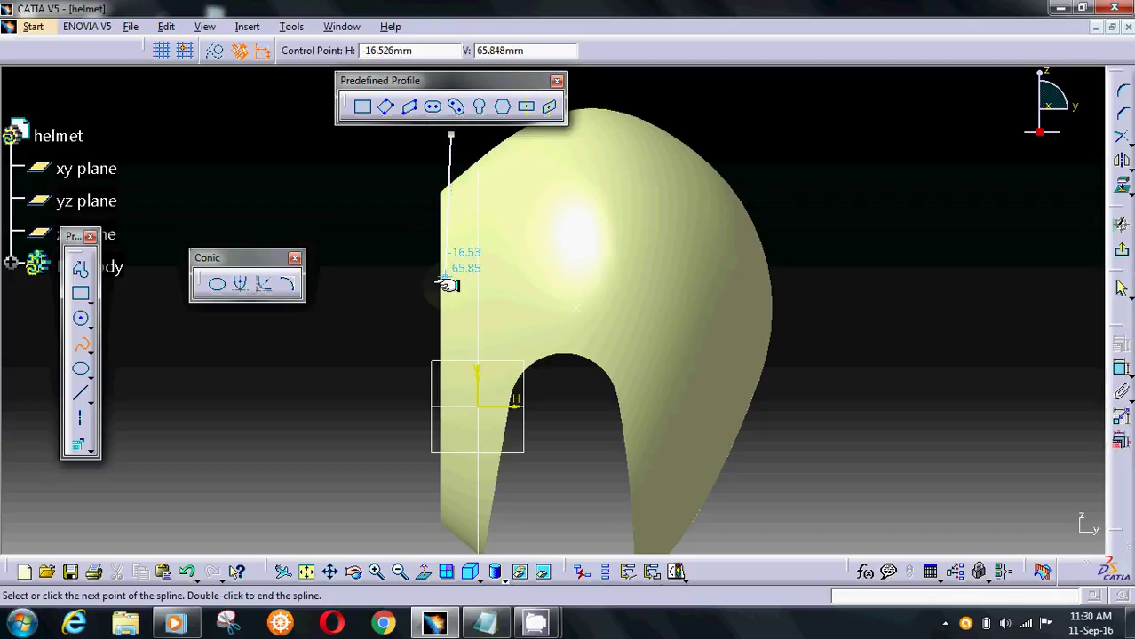
{"action": "left_click", "coordinate": [451, 351]}
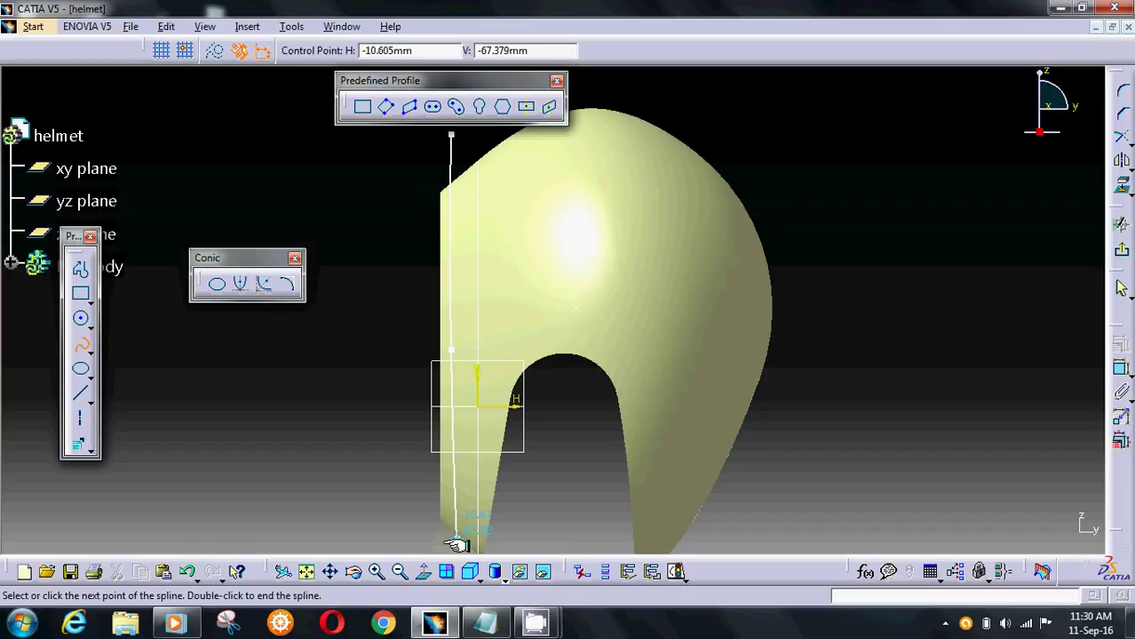
{"action": "middle_click", "coordinate": [454, 548]}
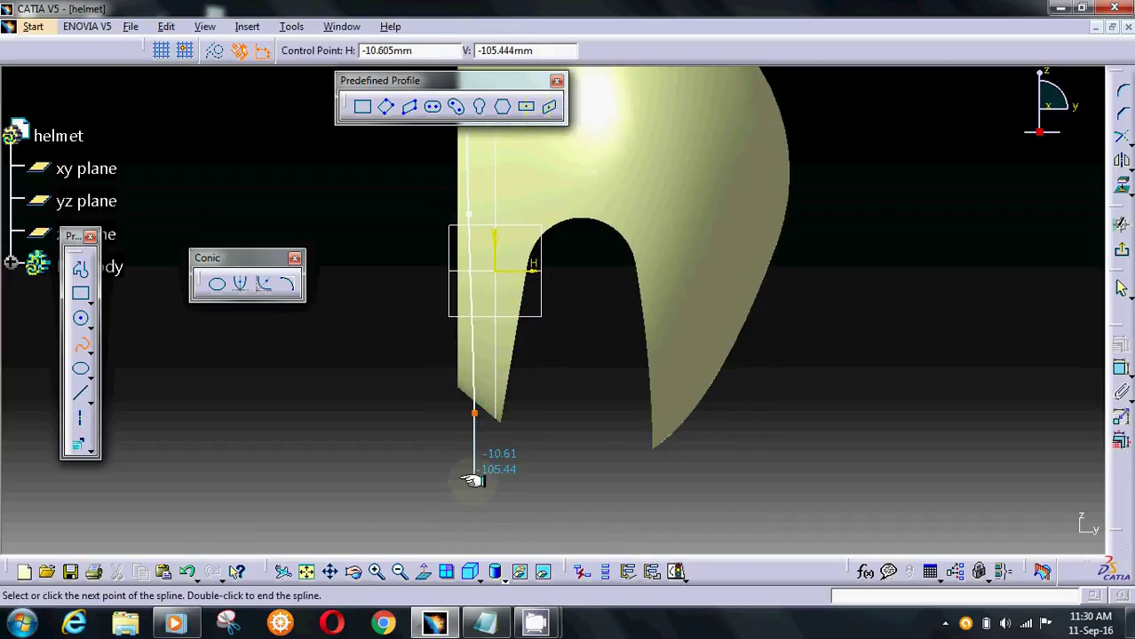
{"action": "left_click", "coordinate": [473, 480]}
{"action": "key", "text": "Escape"}
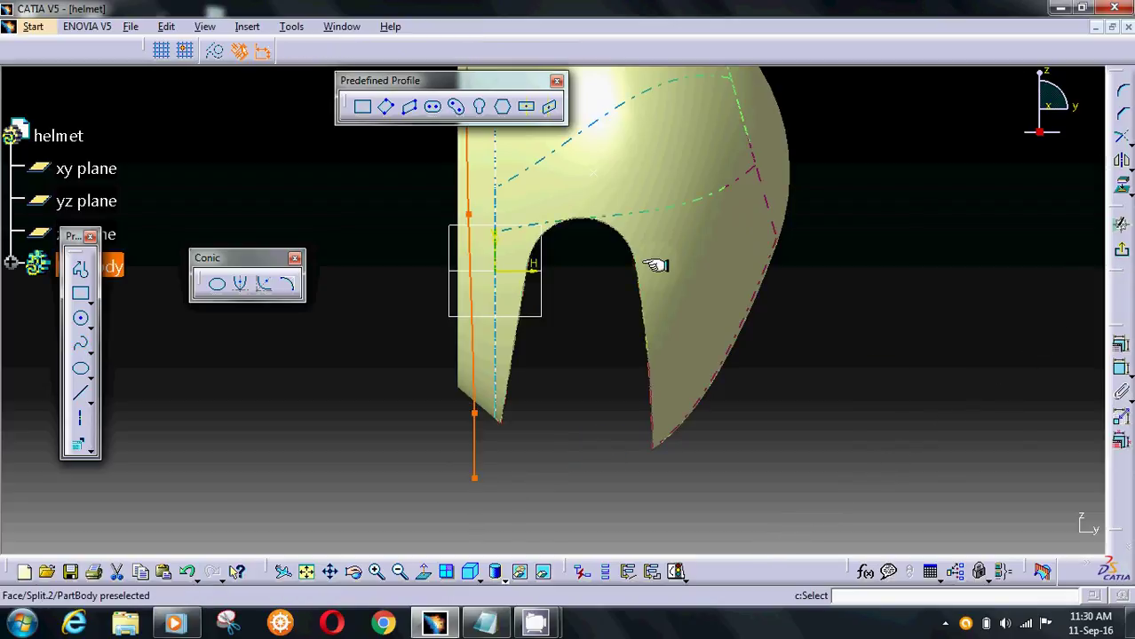
- Drag the spline's bottom control point down and right, then exit the sketch
{"action": "middle_click", "coordinate": [577, 240]}
{"action": "left_click", "coordinate": [470, 329]}
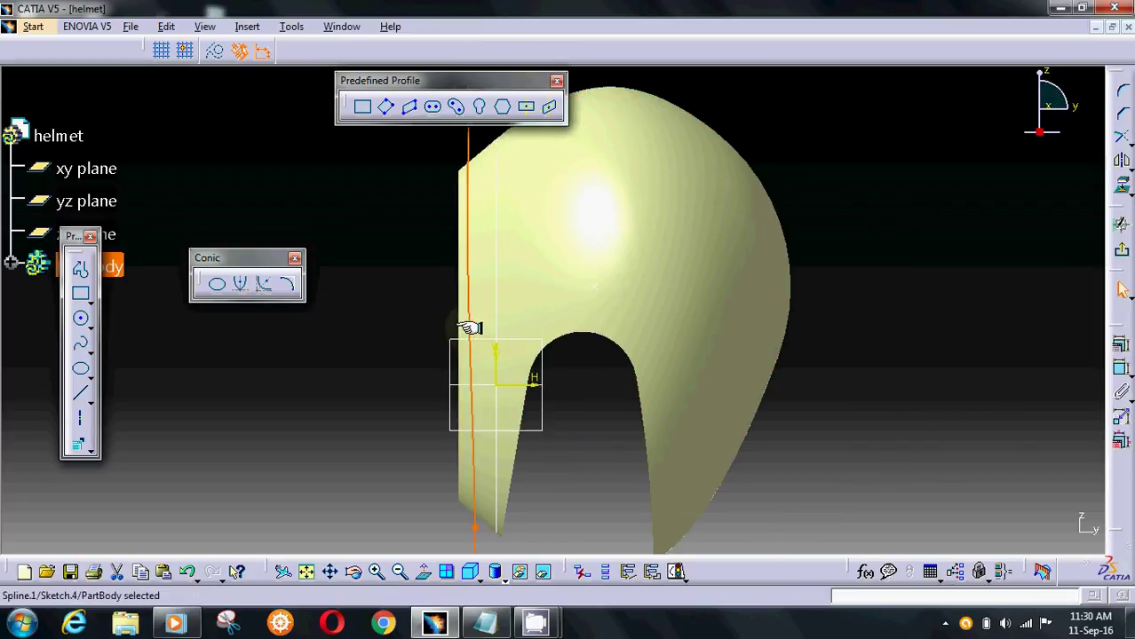
{"action": "middle_click_drag", "start_coordinate": [486, 282], "coordinate": [500, 398]}
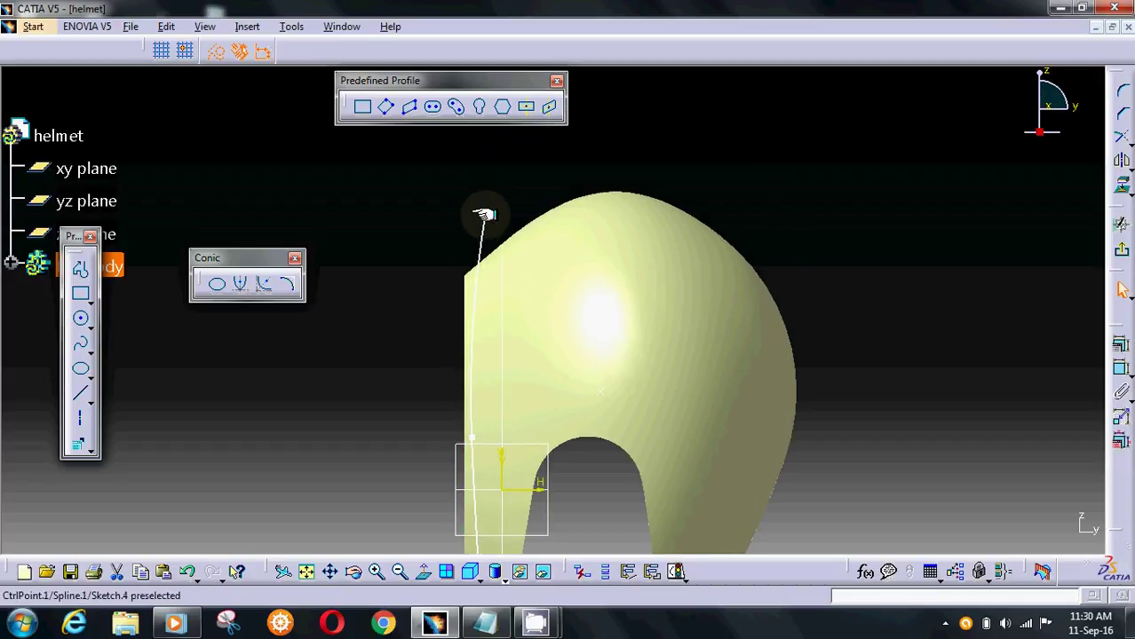
{"action": "middle_click_drag", "start_coordinate": [520, 357], "coordinate": [554, 180]}
{"action": "left_click", "coordinate": [517, 451]}
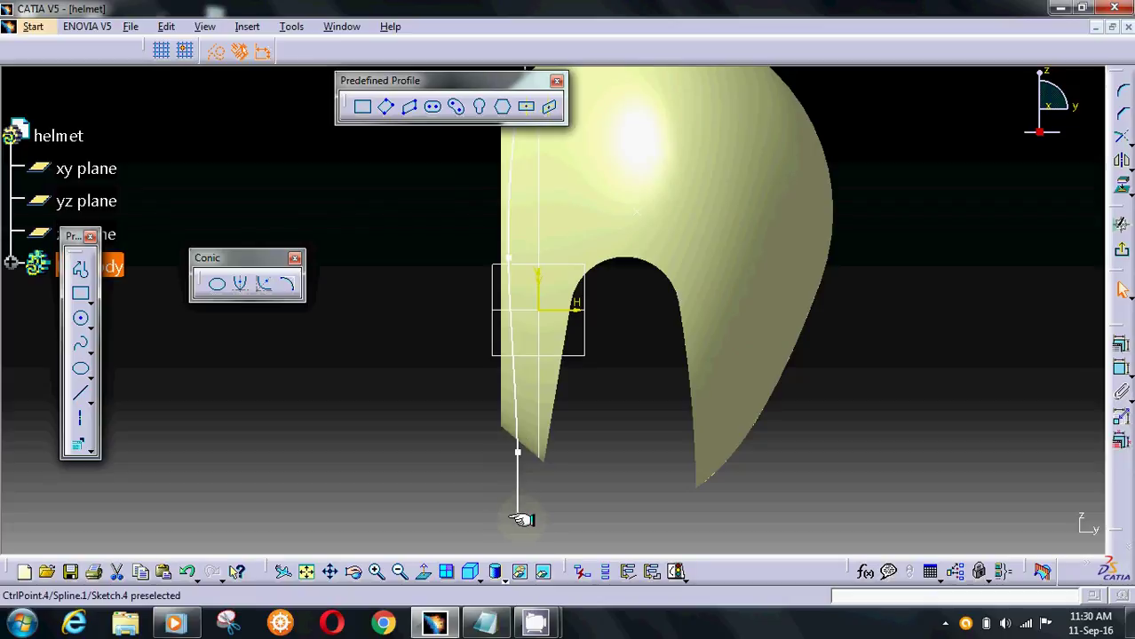
{"action": "left_click_drag", "start_coordinate": [522, 520], "coordinate": [531, 536]}
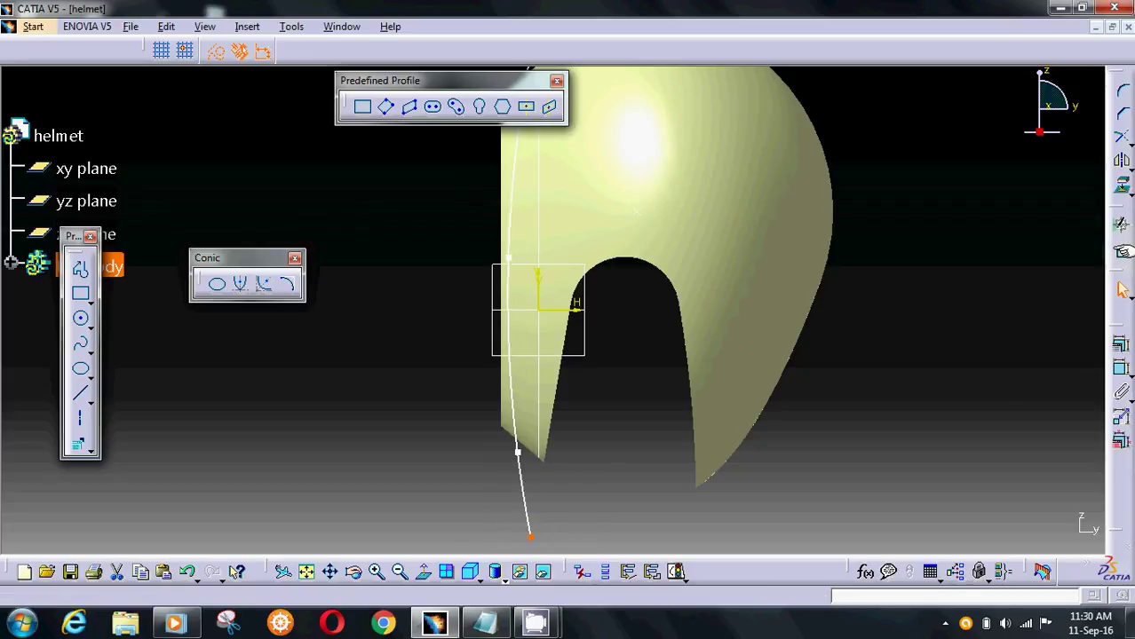
{"action": "left_click", "coordinate": [1121, 92]}
{"action": "middle_click_drag", "start_coordinate": [941, 248], "coordinate": [920, 226]}
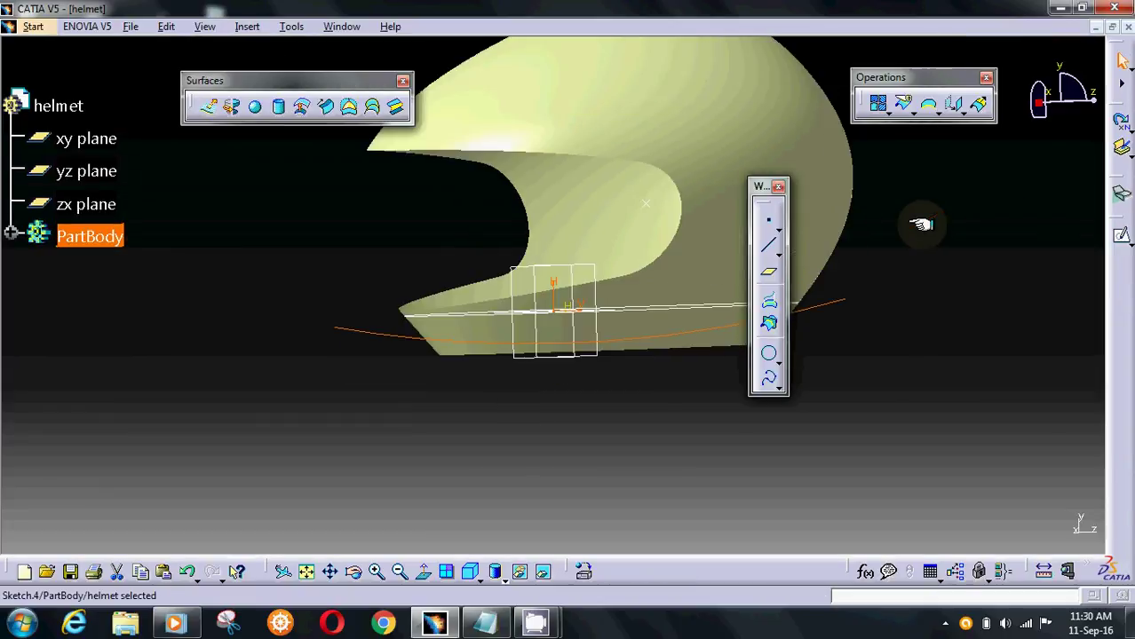
- Extrude Sketch.4's spline into a surface with 147mm and 266mm limits
{"action": "left_click", "coordinate": [209, 107]}
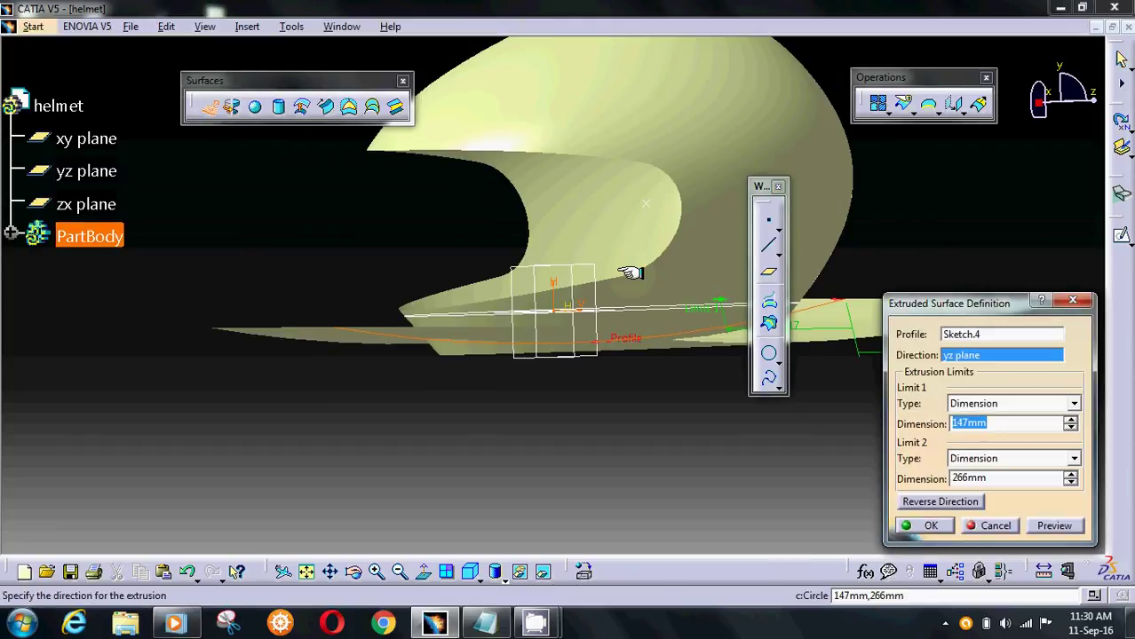
{"action": "middle_click_drag", "start_coordinate": [630, 270], "coordinate": [608, 380]}
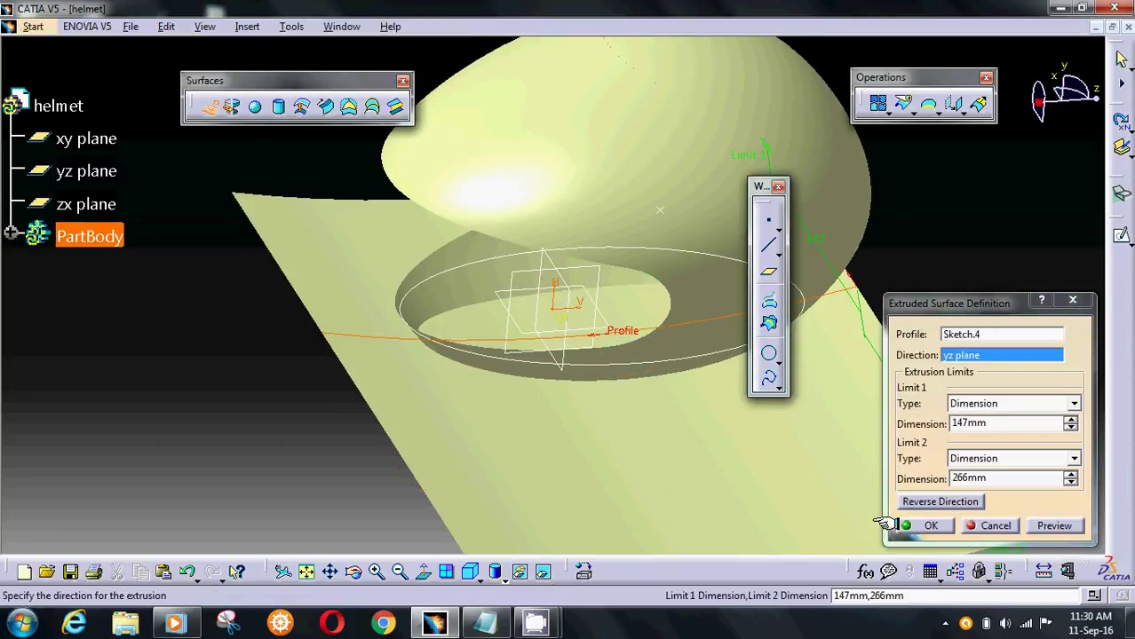
{"action": "left_click", "coordinate": [921, 526]}
{"action": "middle_click_drag", "start_coordinate": [916, 296], "coordinate": [891, 151]}
{"action": "middle_click_drag", "start_coordinate": [598, 462], "coordinate": [588, 293]}
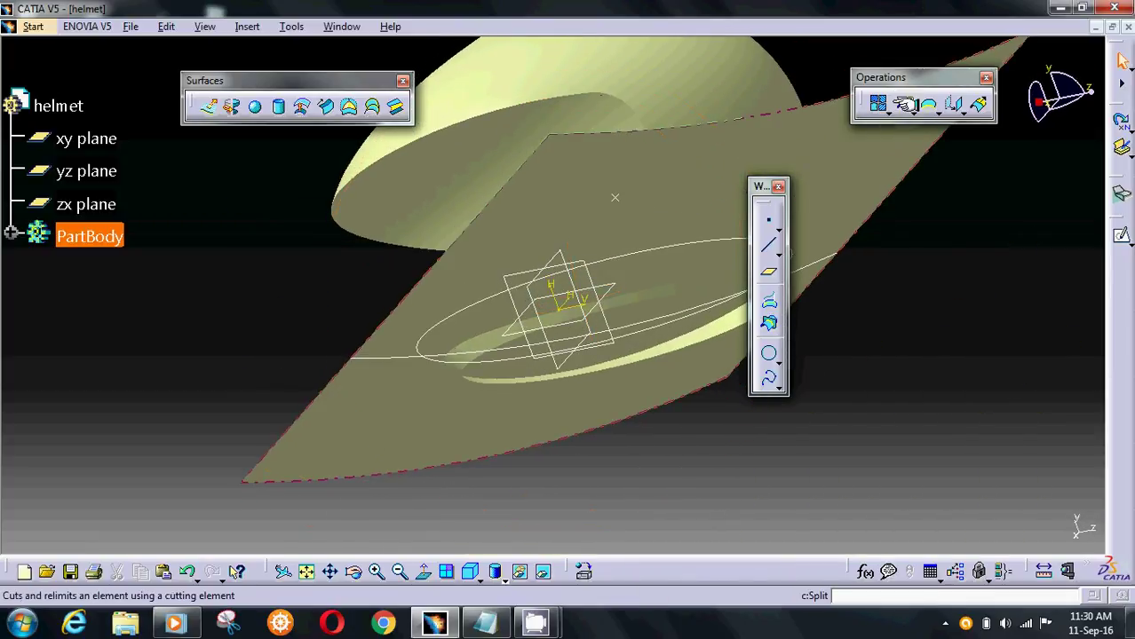
- Split Sweep.1 with Extrude.3, keeping the other side to trim the lower flare
{"action": "left_click", "coordinate": [904, 103]}
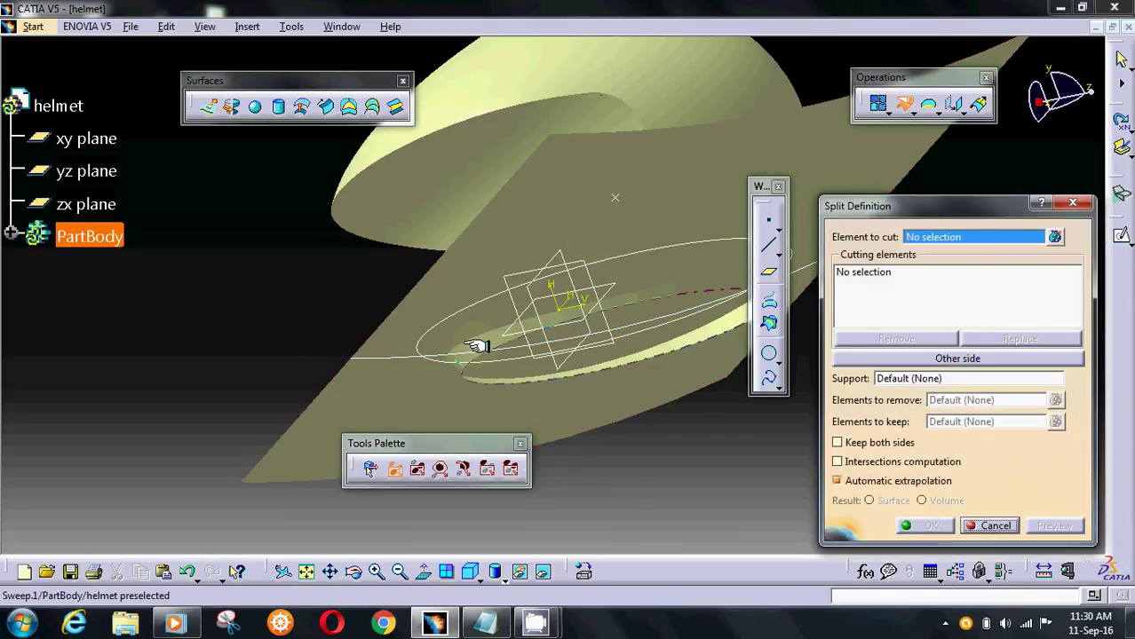
{"action": "left_click", "coordinate": [480, 345]}
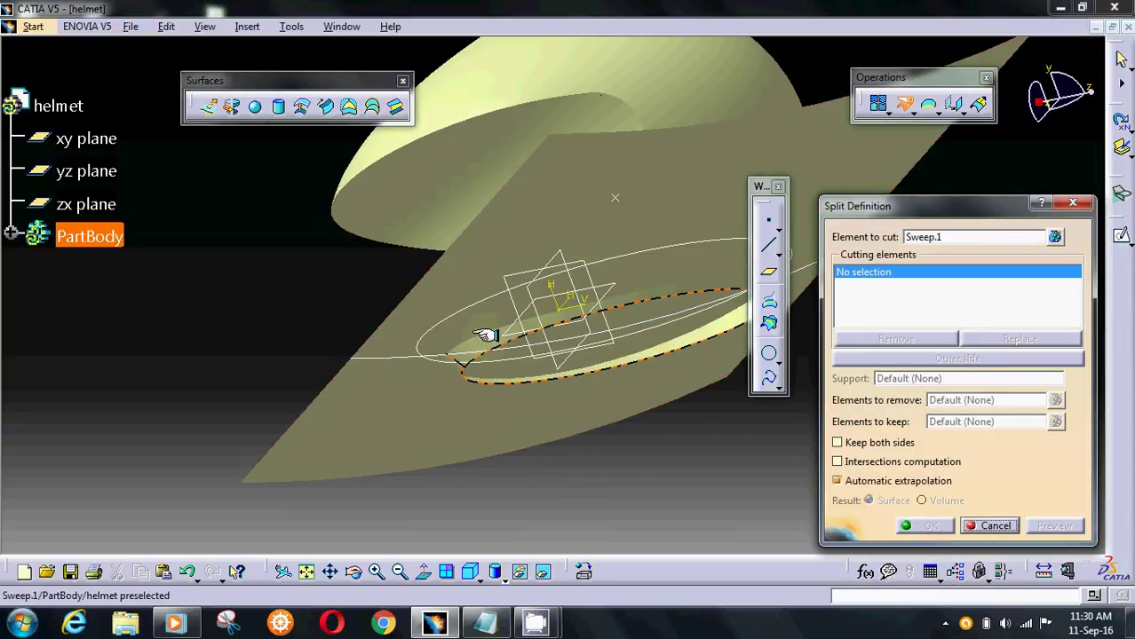
{"action": "left_click", "coordinate": [497, 232]}
{"action": "middle_click_drag", "start_coordinate": [540, 310], "coordinate": [570, 391]}
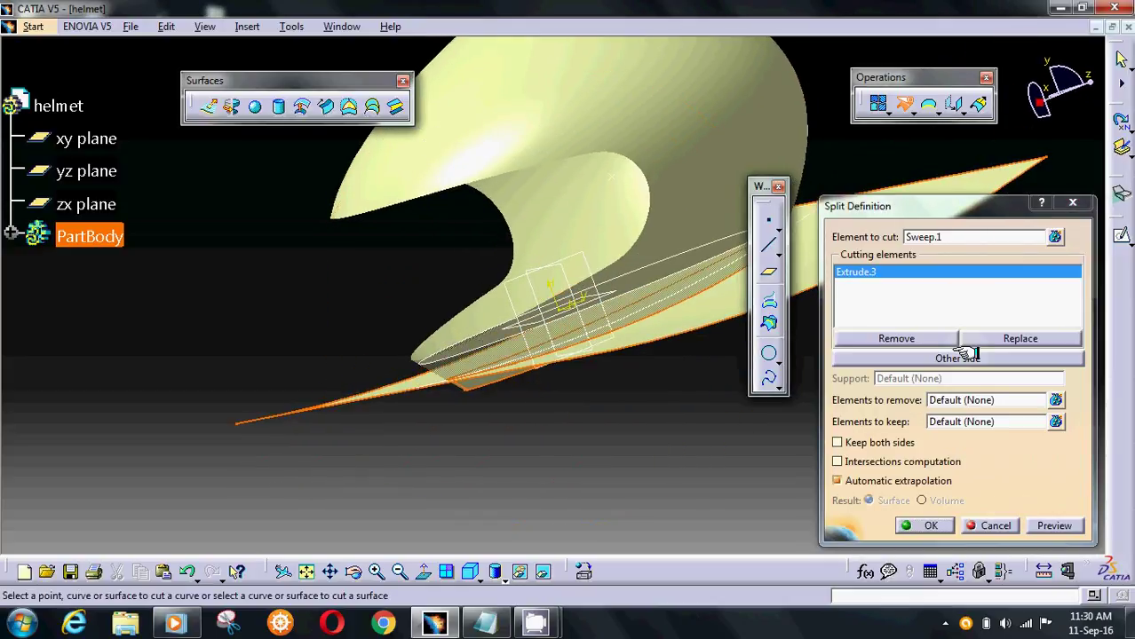
{"action": "left_click", "coordinate": [966, 357]}
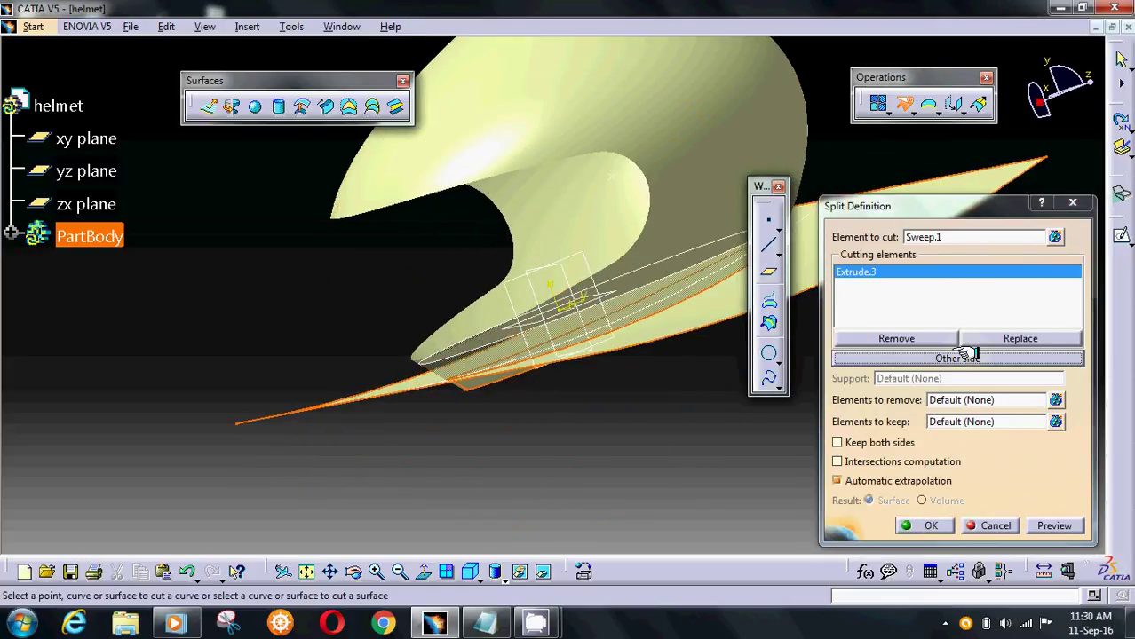
{"action": "left_click", "coordinate": [931, 525]}
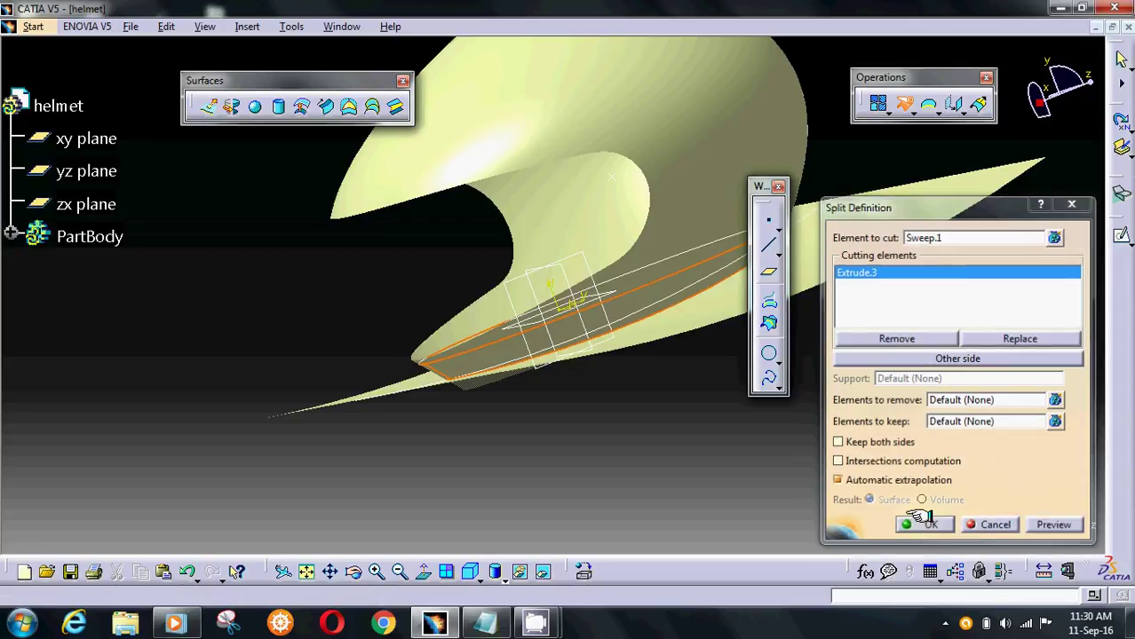
- Hide Extrude.3 and the Sketch.4 spline, then orbit to inspect the trimmed rim
{"action": "left_click", "coordinate": [815, 293]}
{"action": "right_click", "coordinate": [839, 243]}
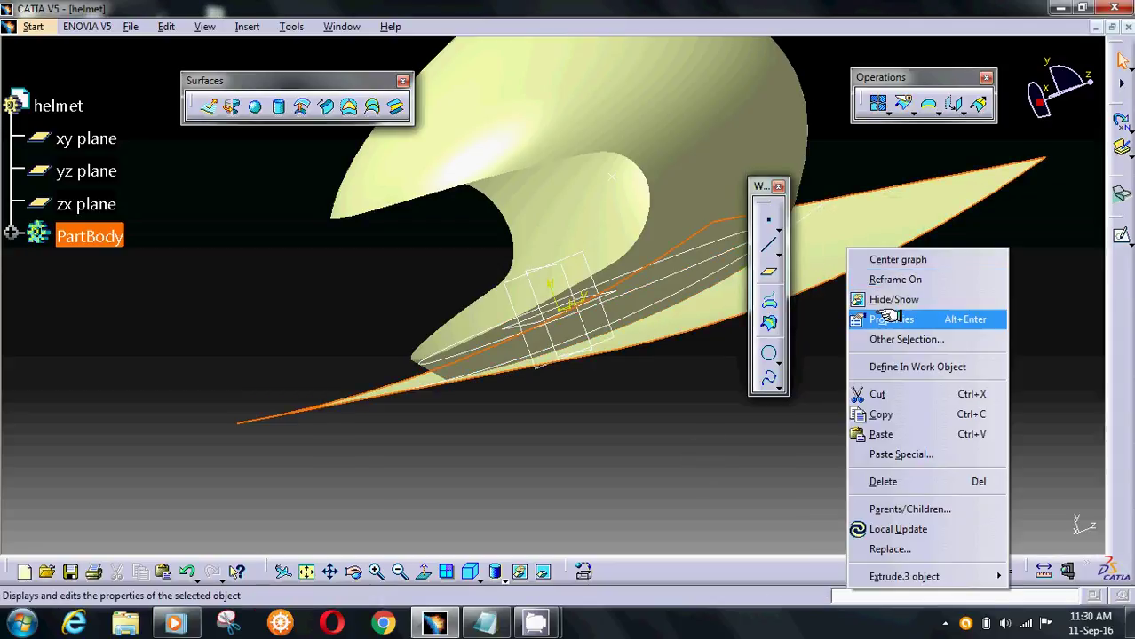
{"action": "left_click", "coordinate": [886, 300]}
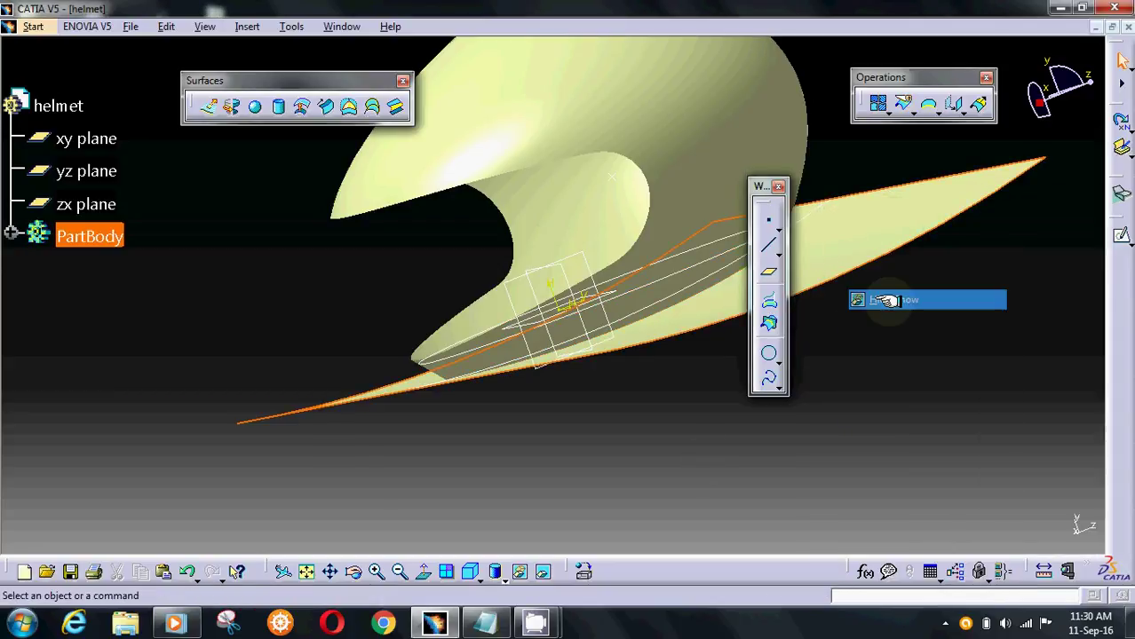
{"action": "right_click", "coordinate": [412, 390]}
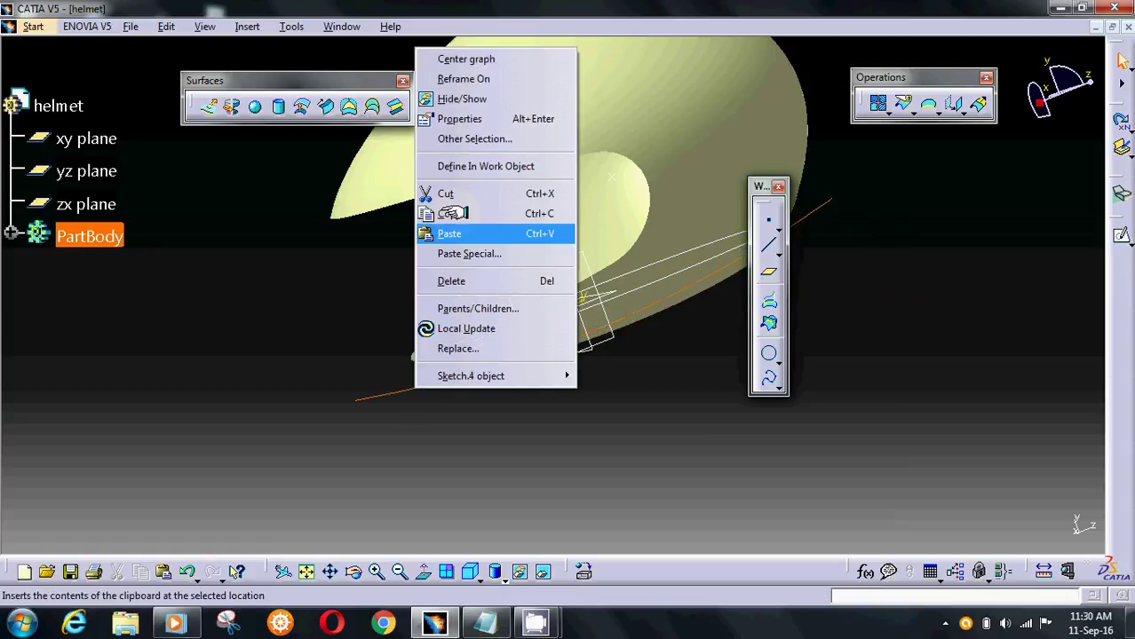
{"action": "left_click", "coordinate": [486, 100]}
{"action": "middle_click_drag", "start_coordinate": [598, 294], "coordinate": [582, 256]}
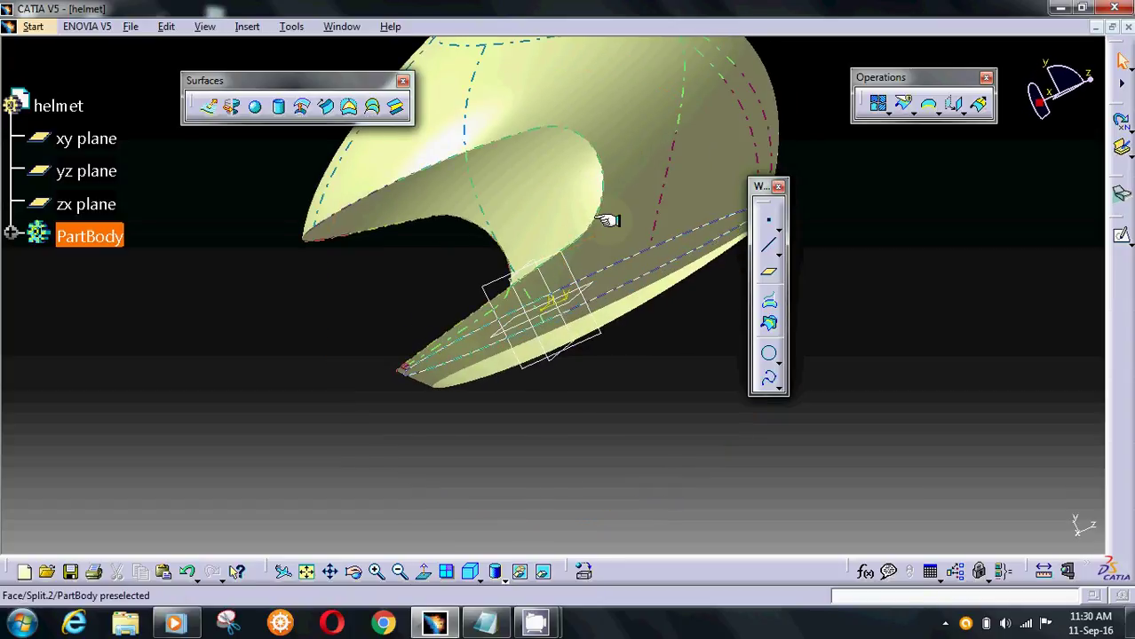
{"action": "middle_click_drag", "start_coordinate": [609, 220], "coordinate": [568, 322]}
{"action": "left_click_drag", "start_coordinate": [759, 185], "coordinate": [1003, 219]}
{"action": "middle_click_drag", "start_coordinate": [644, 184], "coordinate": [629, 249]}
{"action": "middle_click_drag", "start_coordinate": [506, 315], "coordinate": [431, 400]}
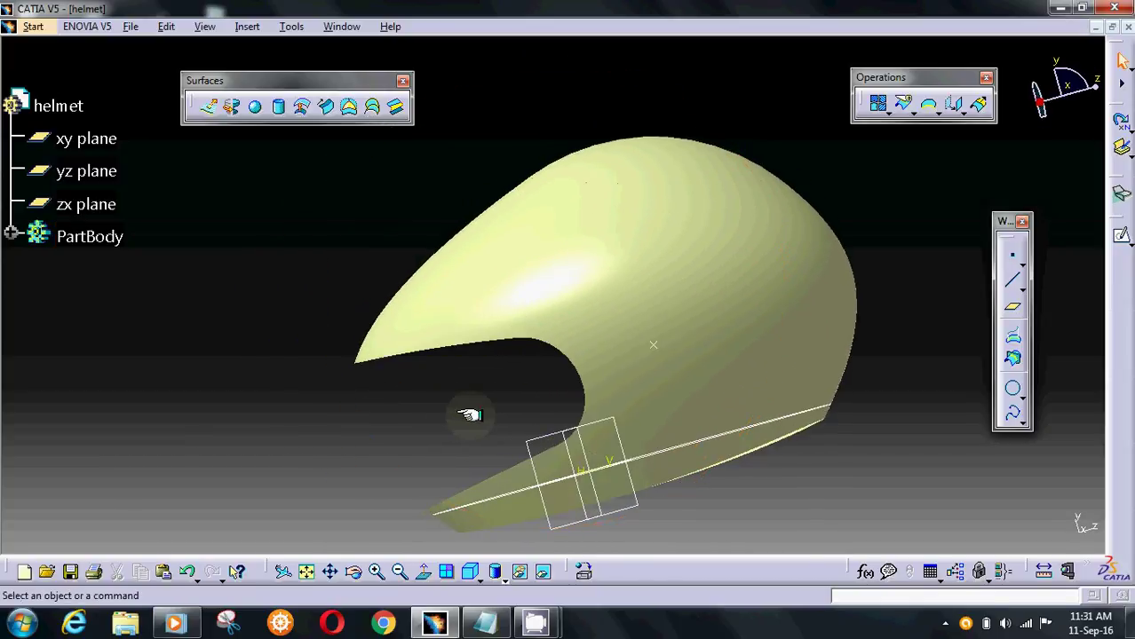